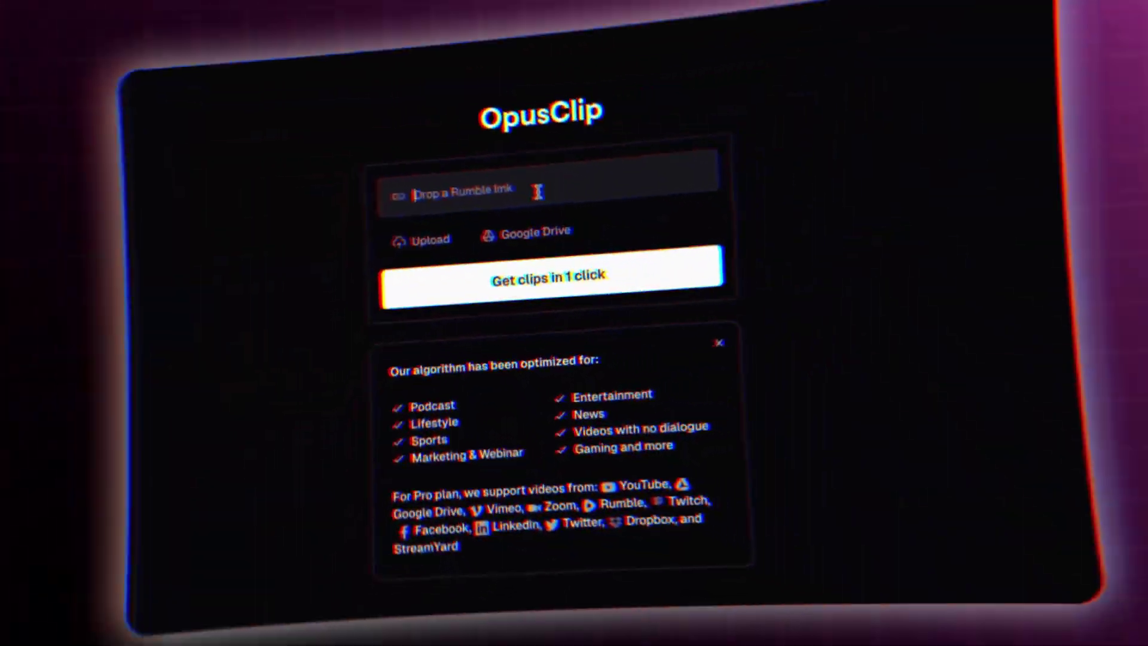
key("ctrl+v")
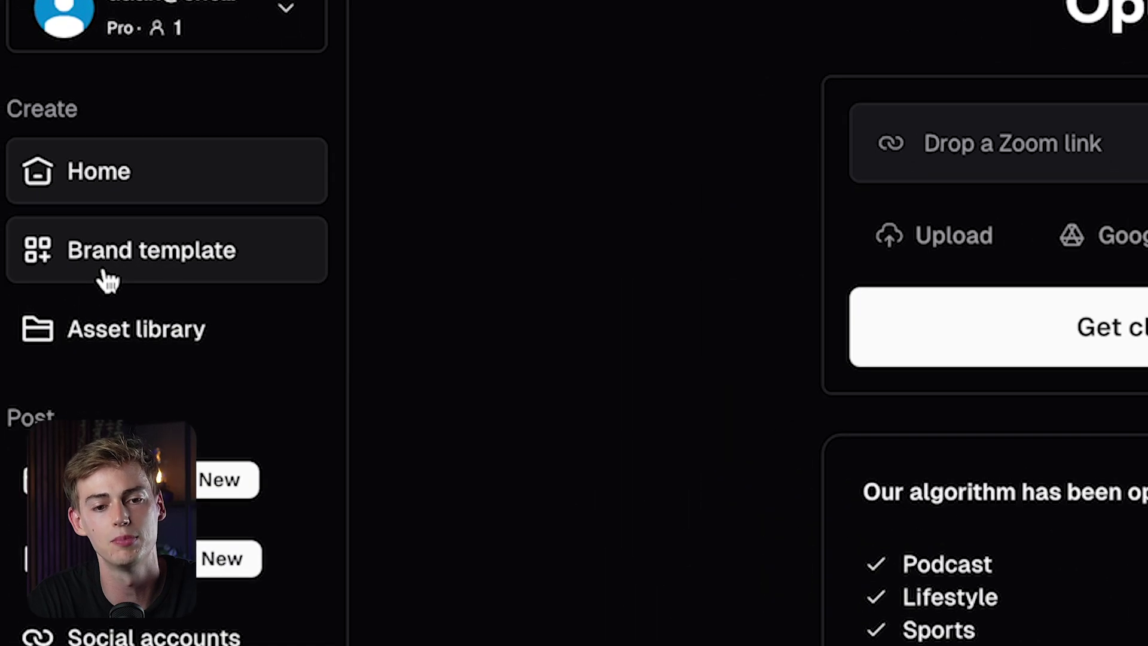
left_click(106, 276)
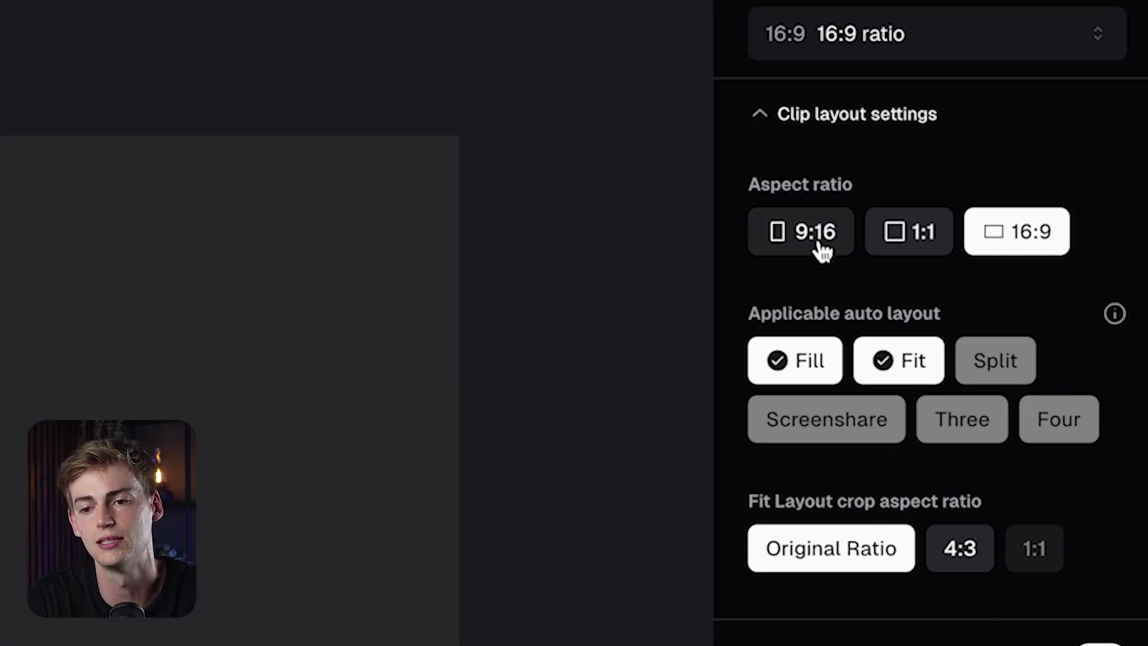
Switch the brand template to 9:16 and back to 16:9, then turn captions off.
left_click(819, 239)
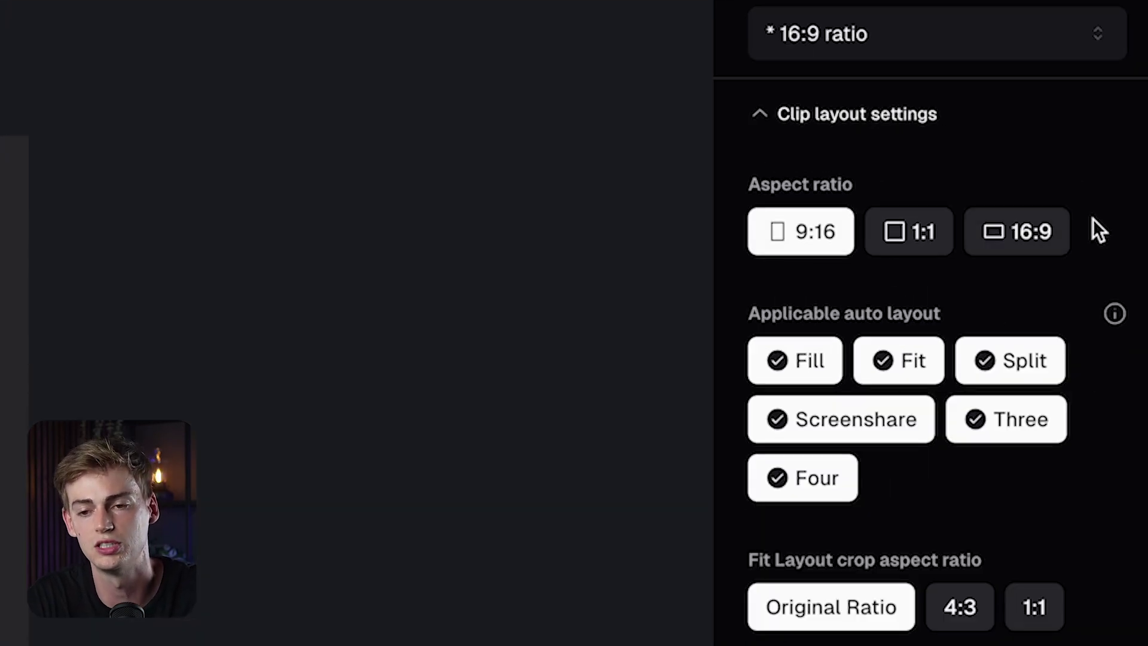
left_click(1010, 250)
scroll(930, 349, "down", 1)
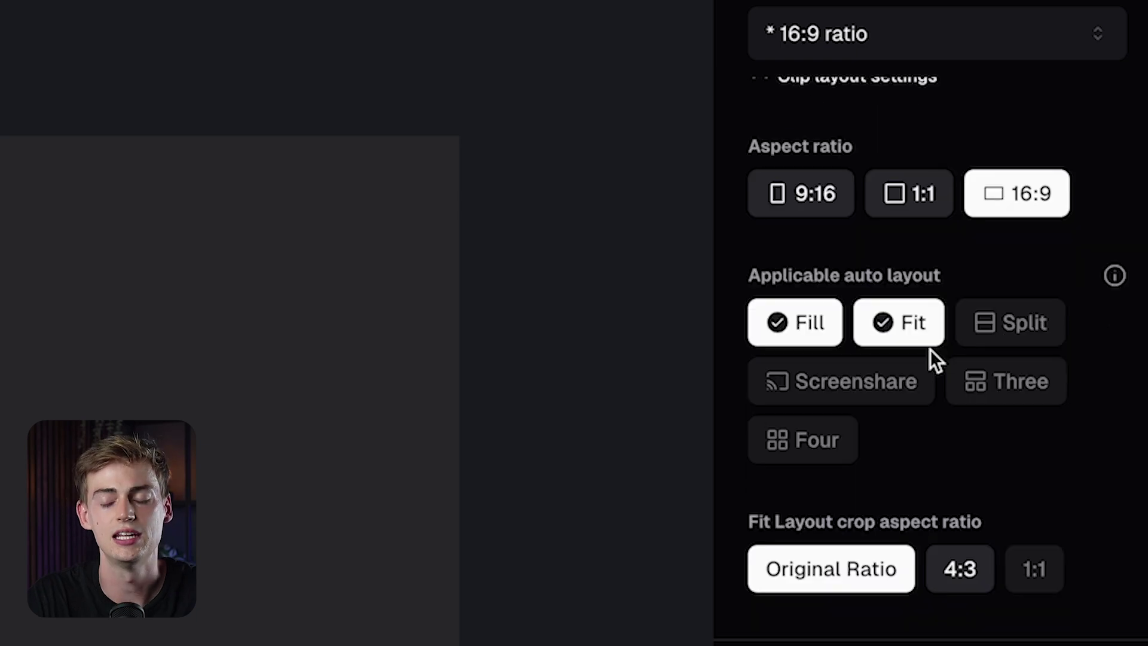
scroll(1043, 555, "down", 4)
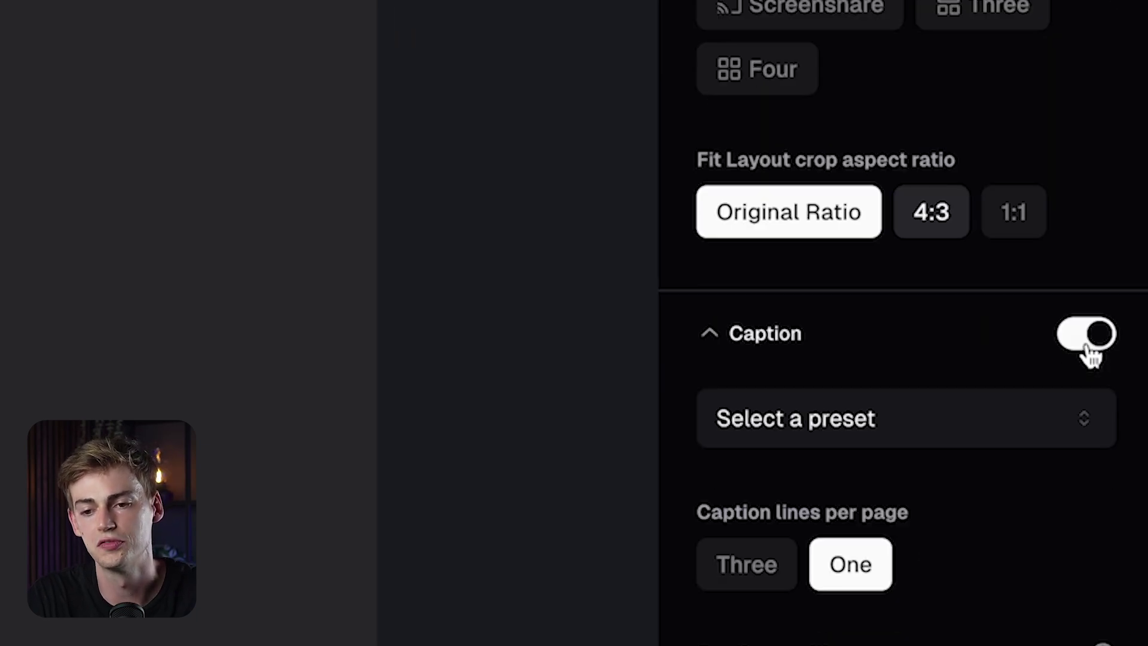
left_click(1098, 541)
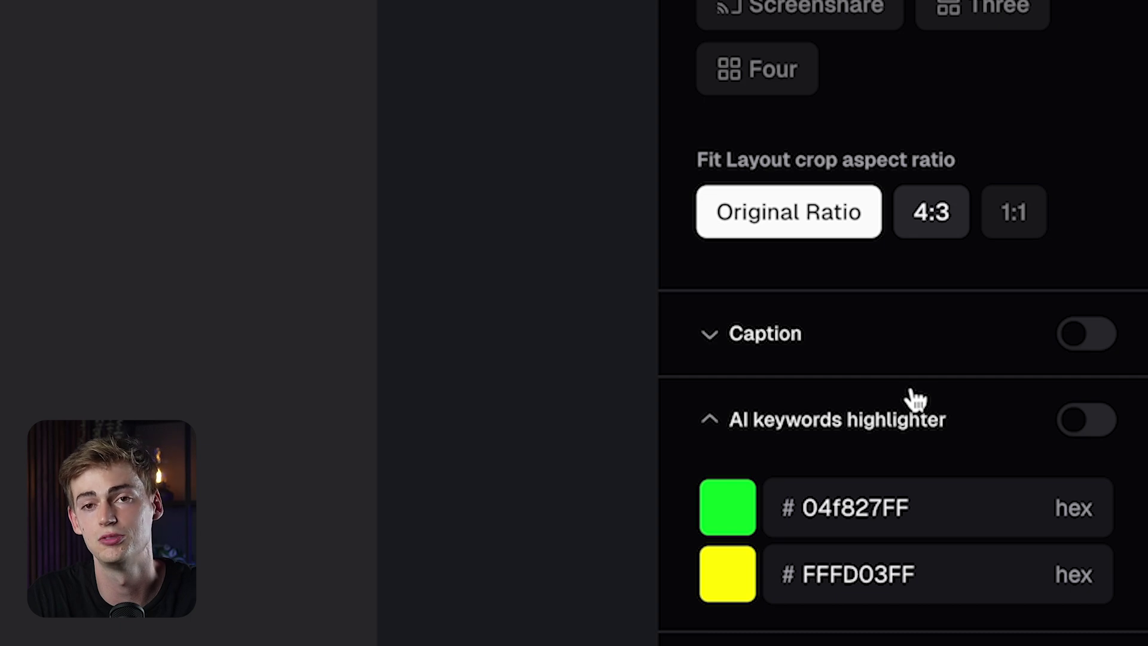
scroll(784, 251, "up", 7)
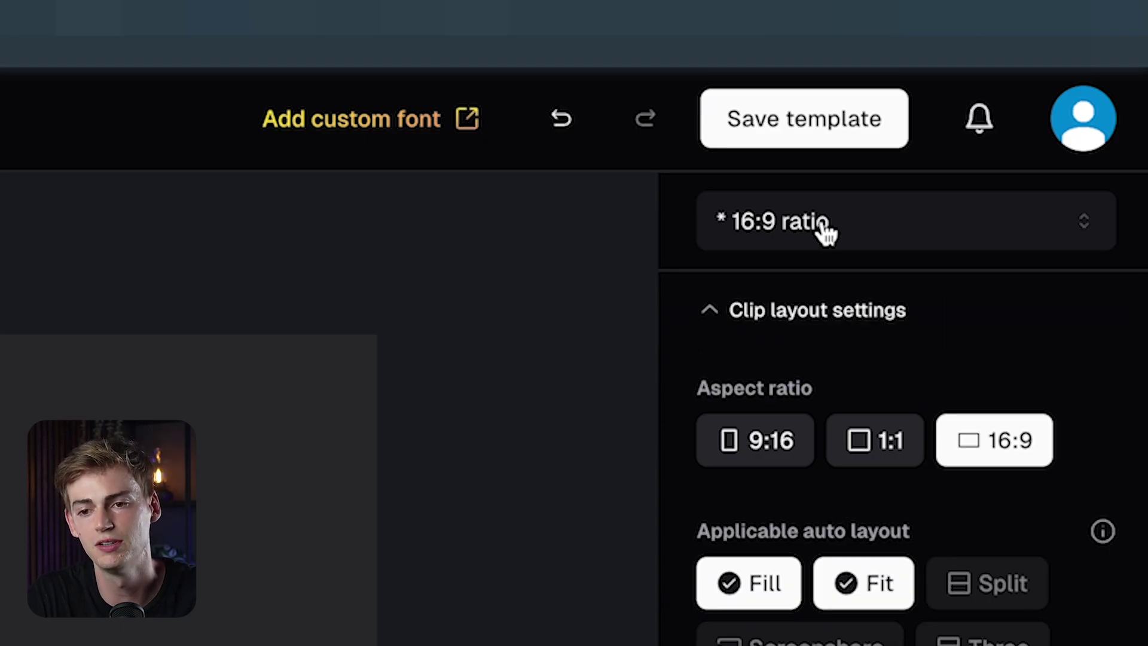
left_click(828, 228)
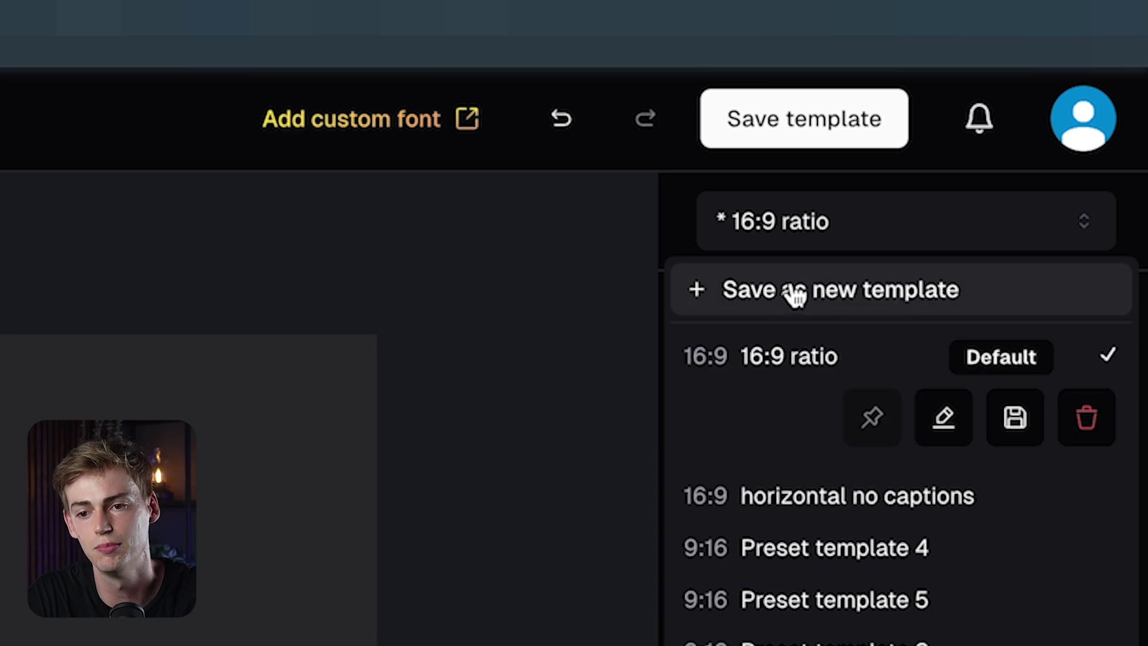
Save the settings as a new template named 'horizontal template', then paste the YouTube link on the home page.
left_click(796, 293)
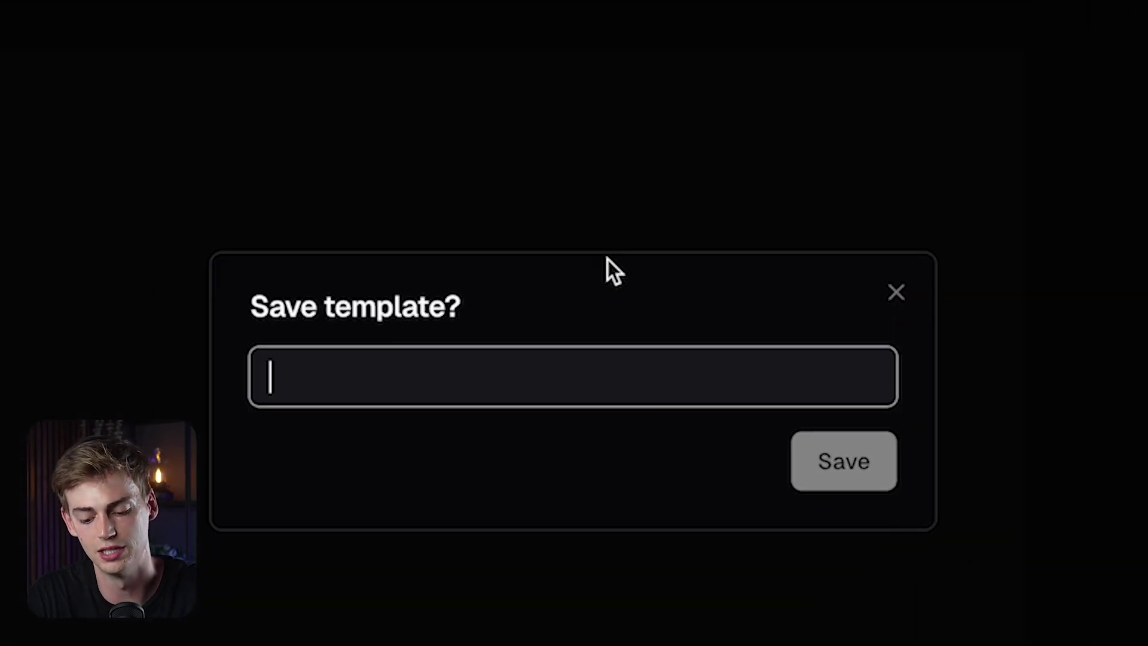
type("horizontal template")
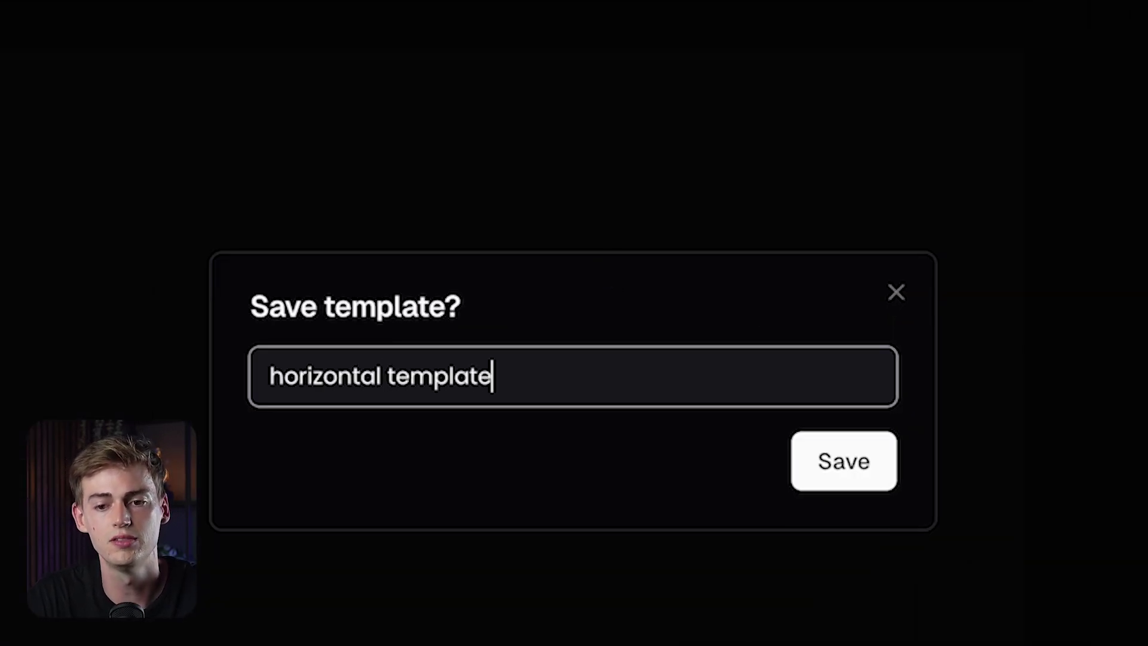
left_click(851, 475)
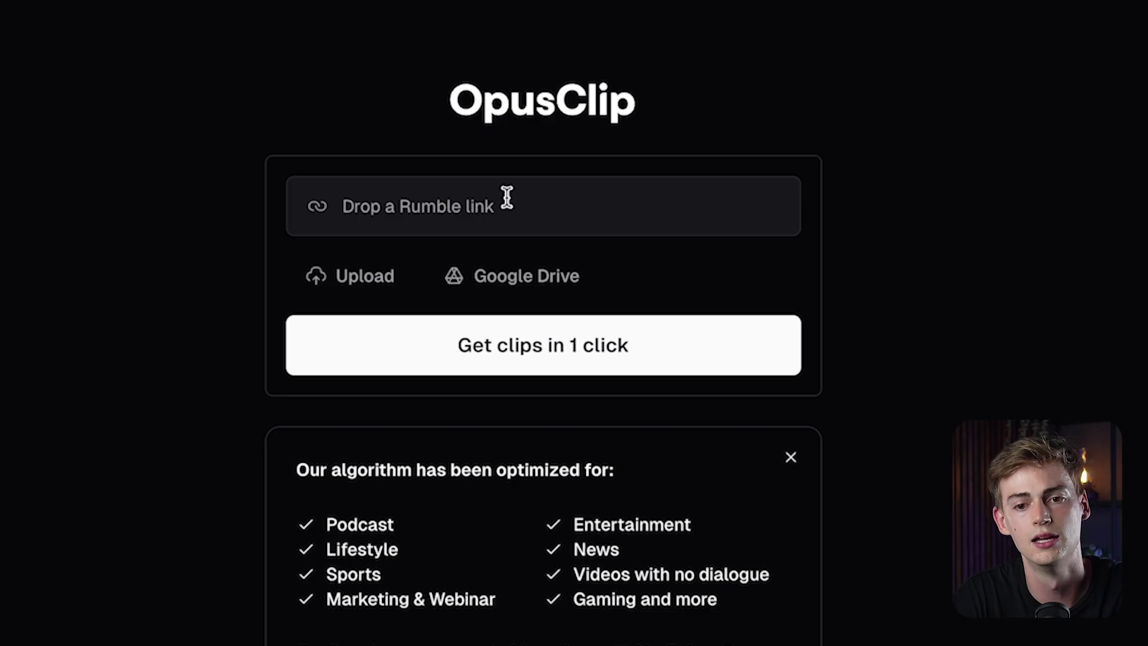
left_click(534, 216)
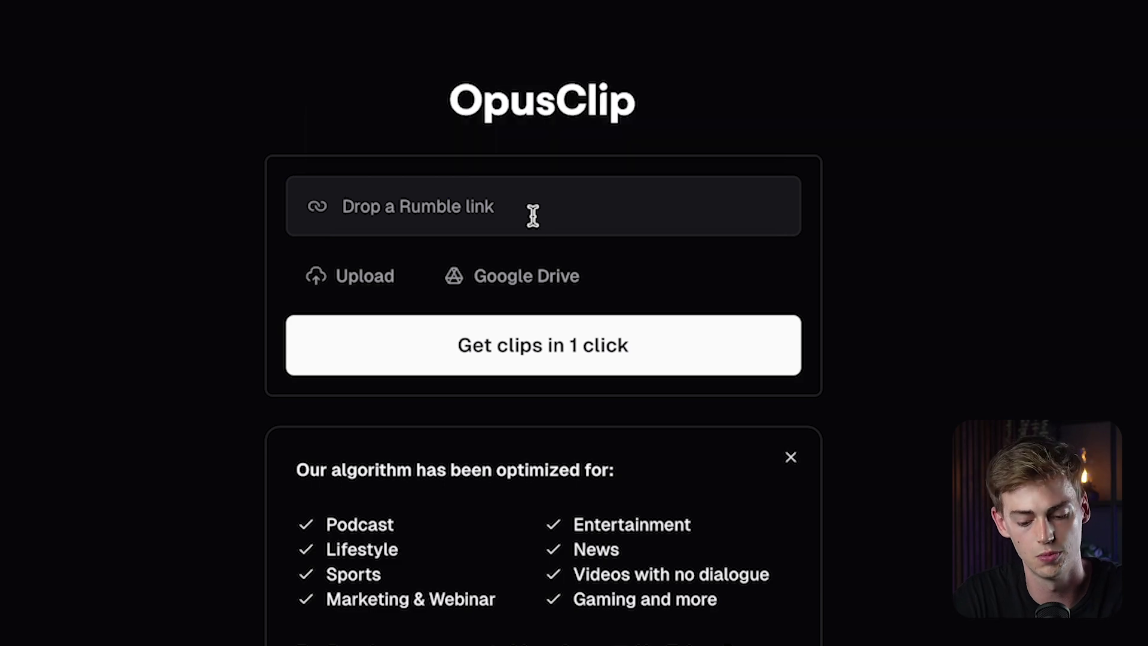
key("ctrl+v")
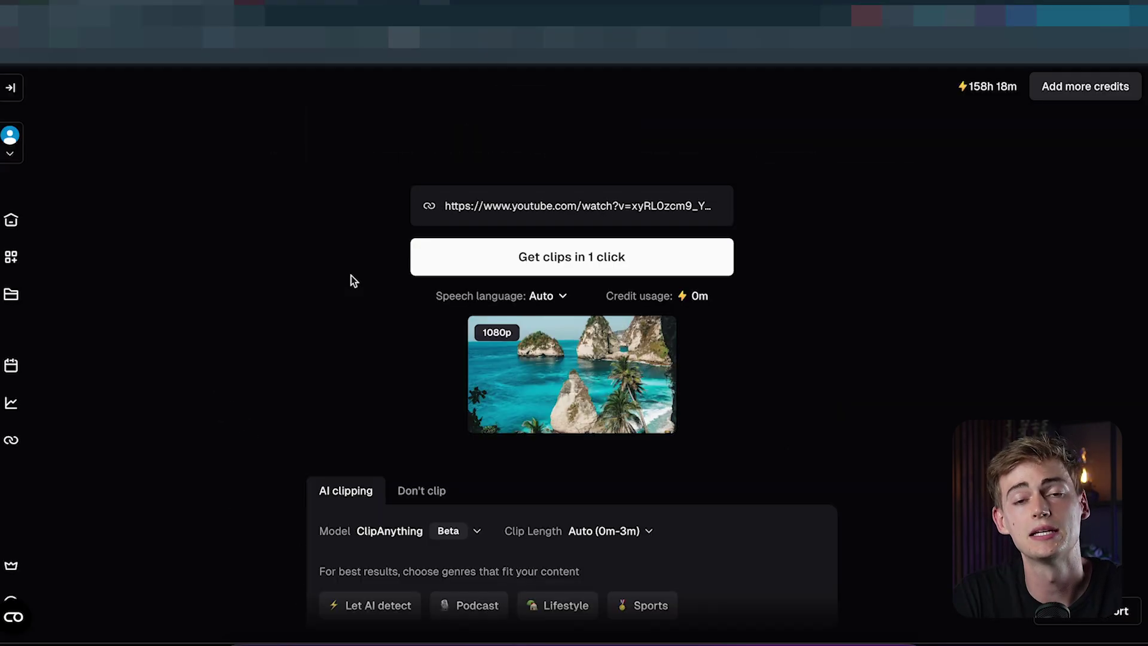
Check the available clipping models and keep ClipAnything selected.
scroll(365, 227, "down", 3)
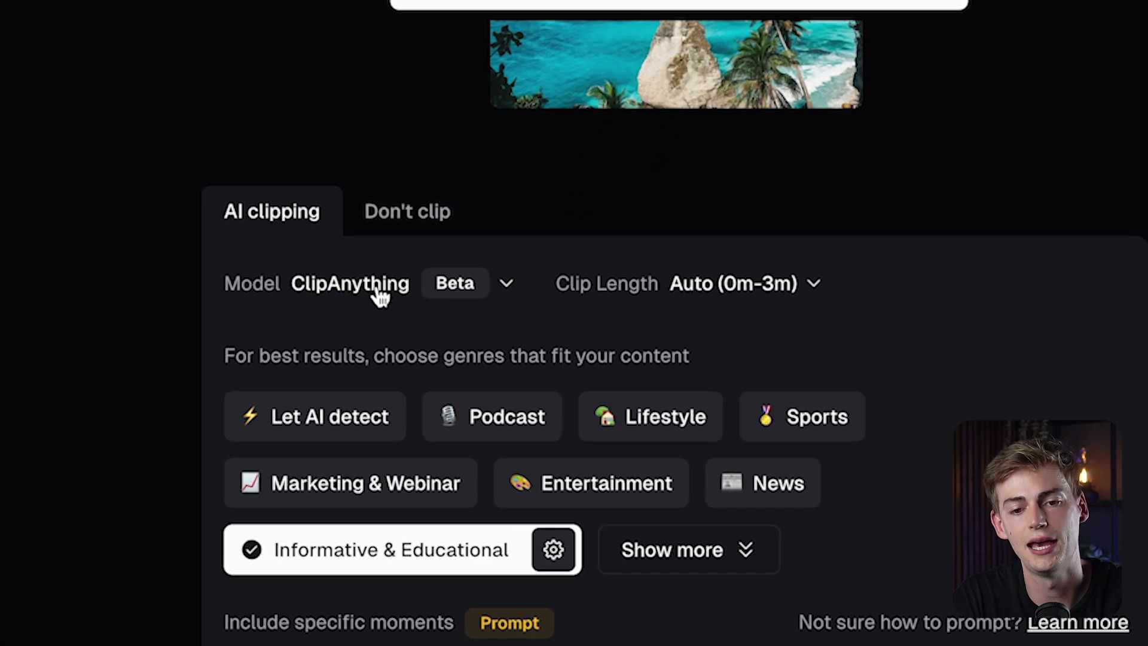
left_click(379, 296)
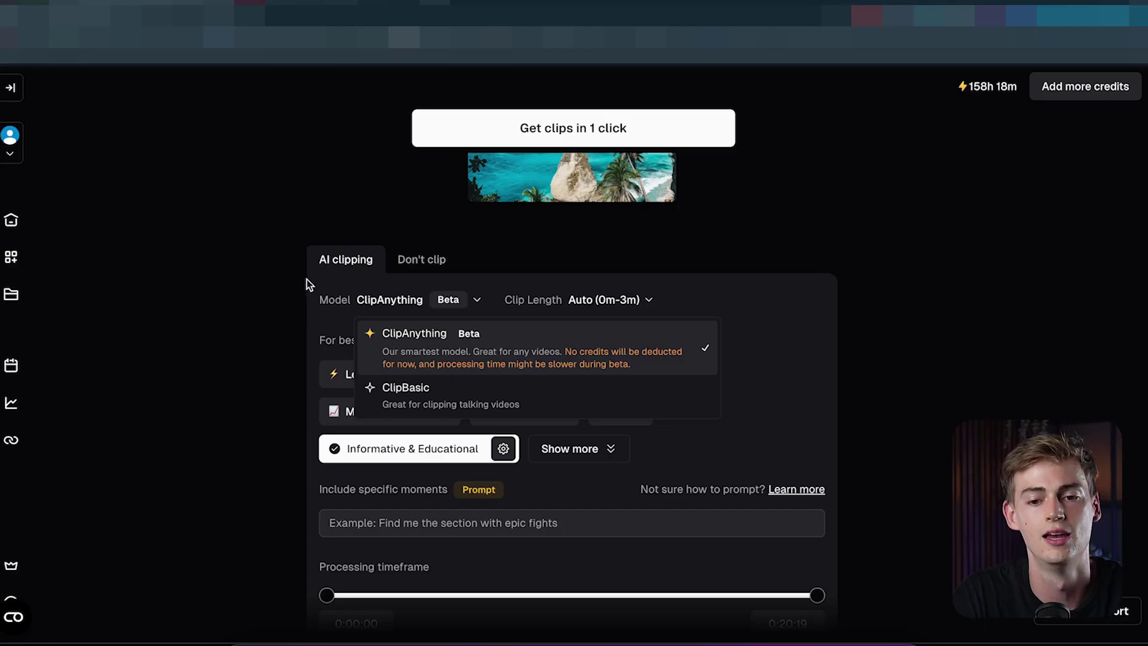
left_click(359, 313)
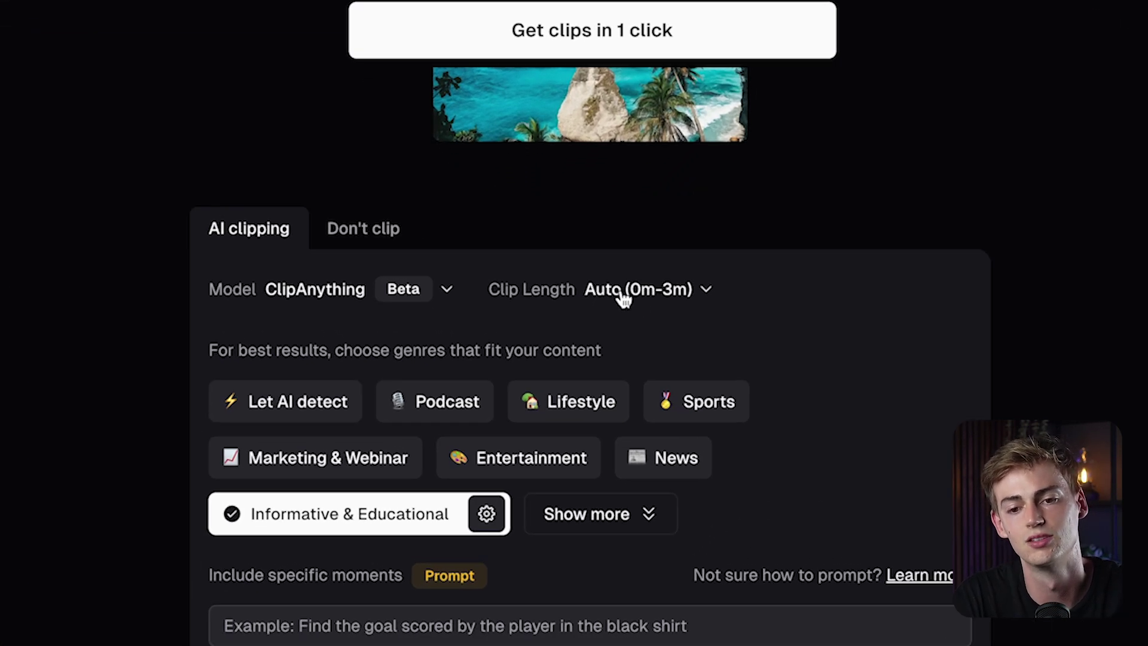
Set the clip length to <30s and 30s~59s instead of Auto.
left_click(622, 293)
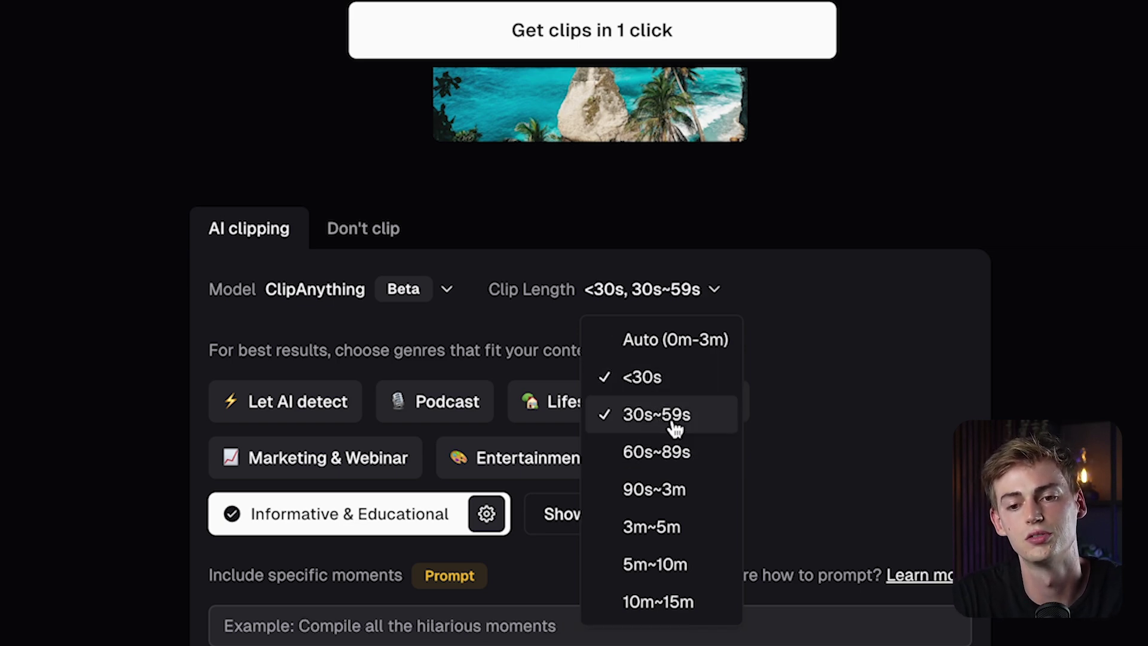
left_click(670, 454)
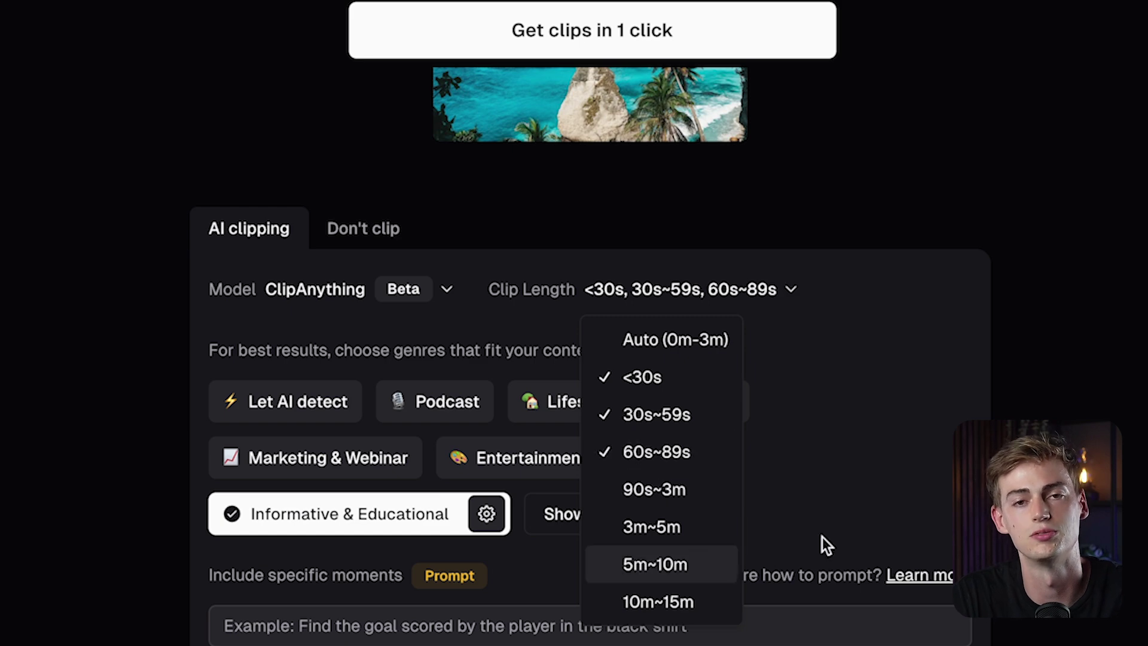
left_click(863, 496)
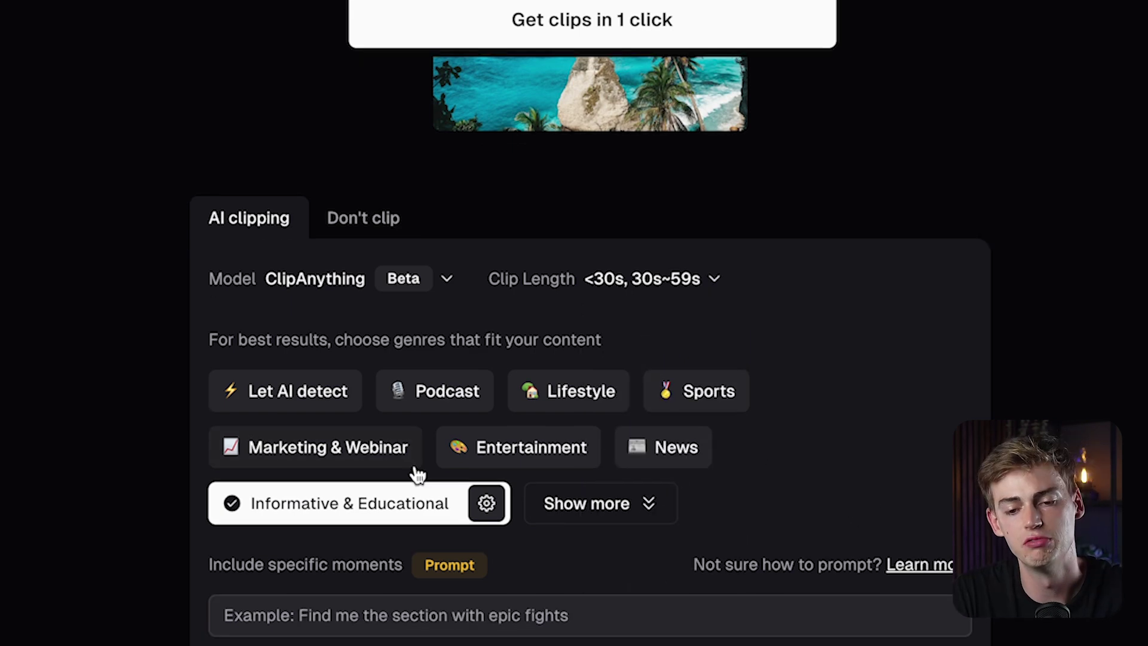
scroll(658, 478, "down", 3)
Change the genre from Informative & Educational to Travel.
left_click(632, 383)
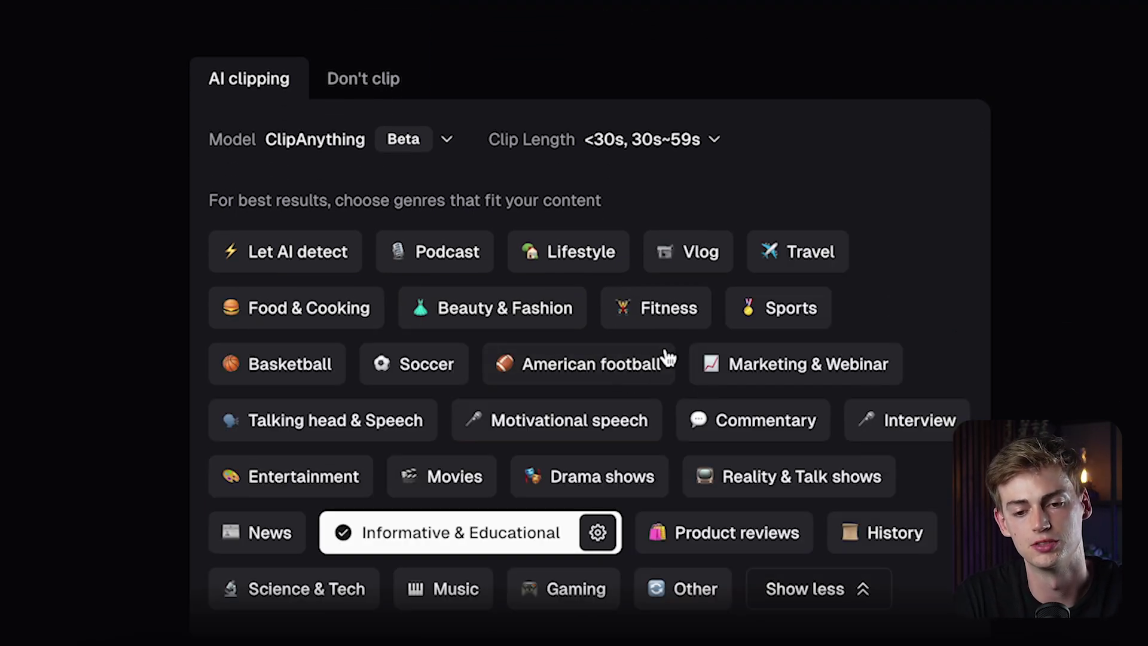
left_click(484, 533)
left_click(817, 255)
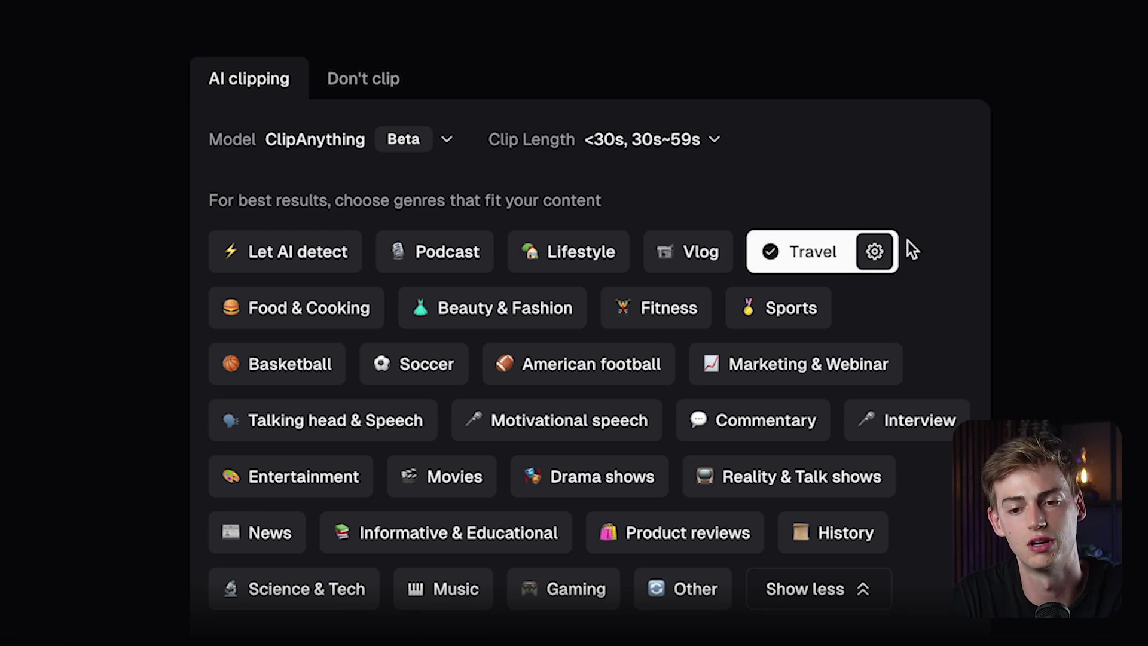
Keep only Single-moment highlights as the Travel narrative template and process only 0:13:48–0:20:19.
scroll(909, 243, "down", 1)
mouse_move(881, 223)
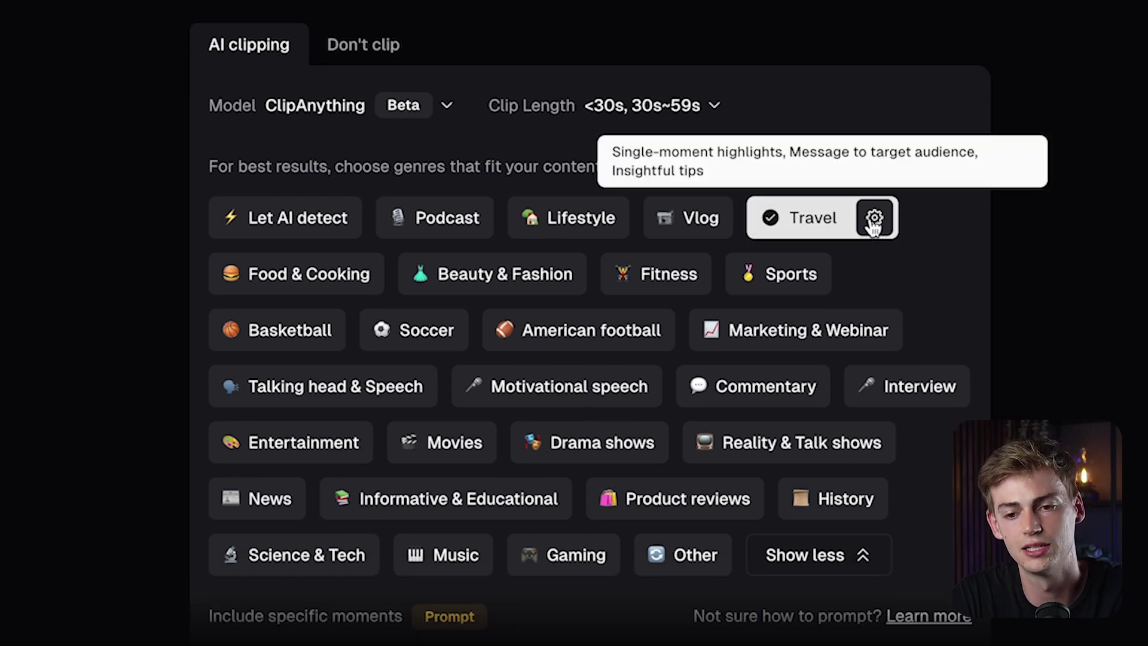
left_click(874, 218)
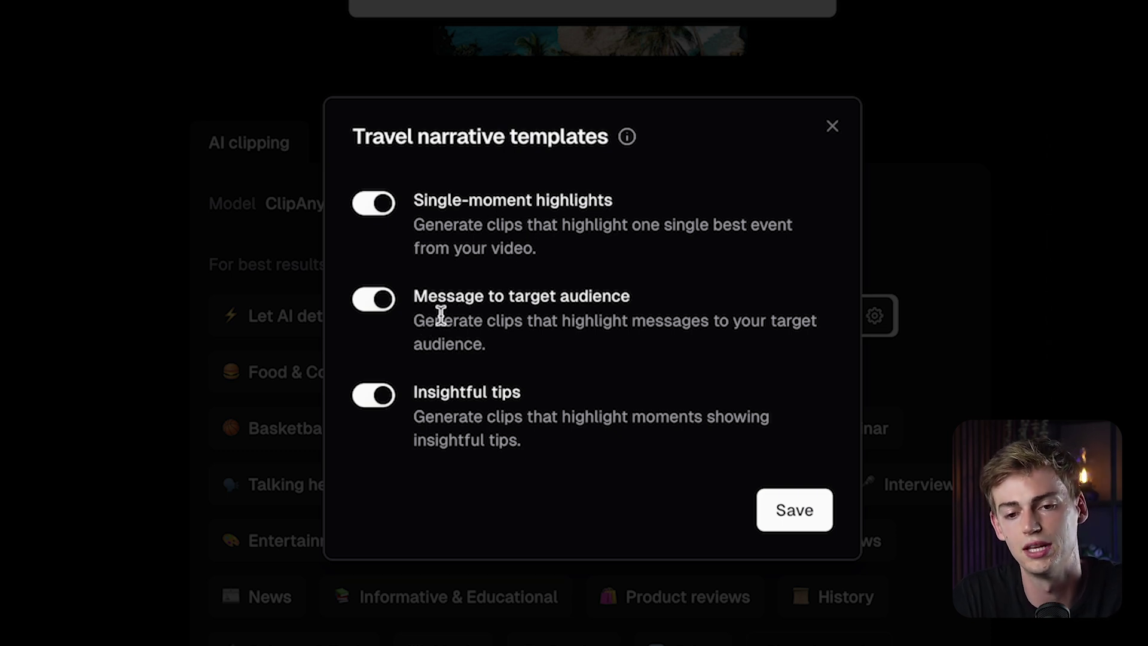
left_click_drag(454, 297, 548, 294)
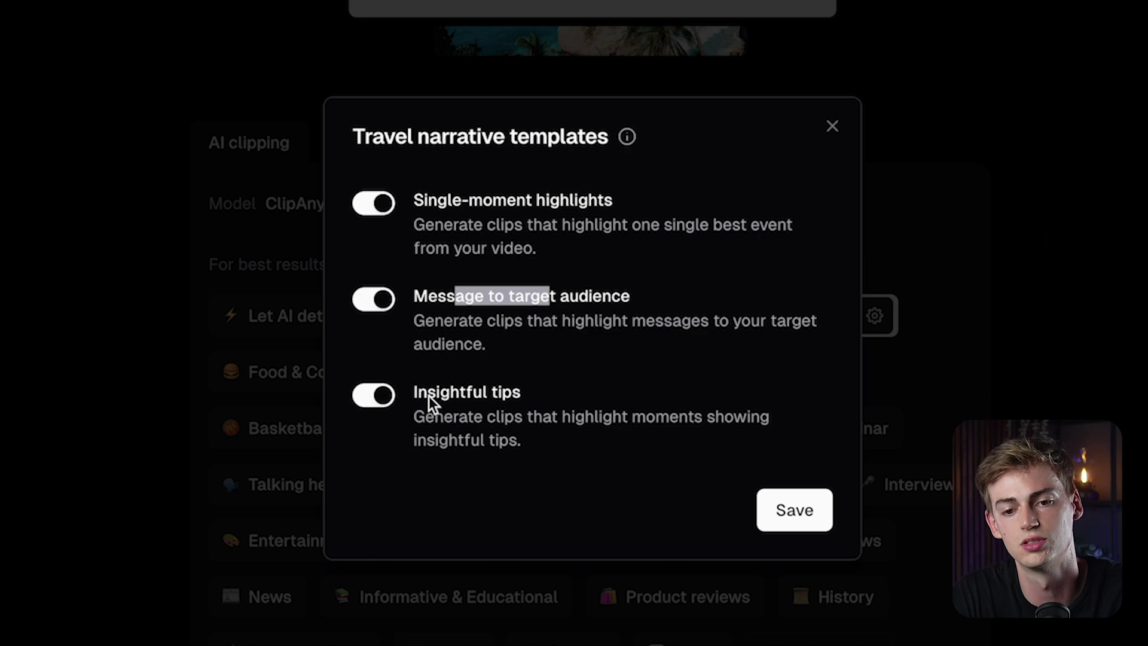
left_click(373, 400)
left_click(378, 311)
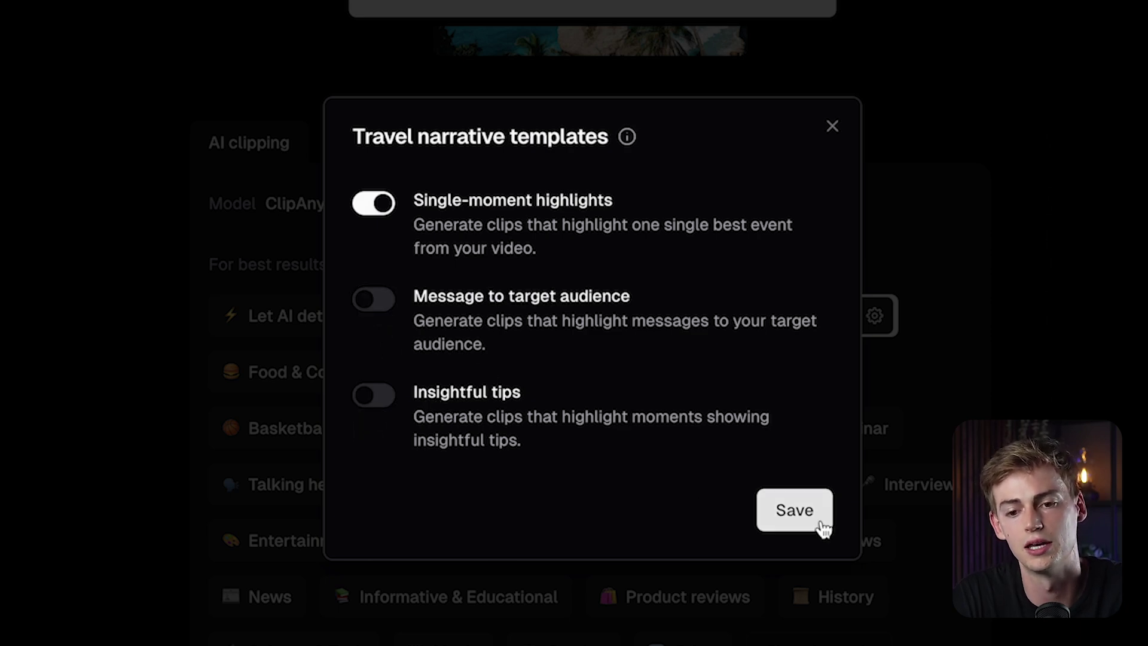
left_click(801, 511)
scroll(578, 421, "down", 4)
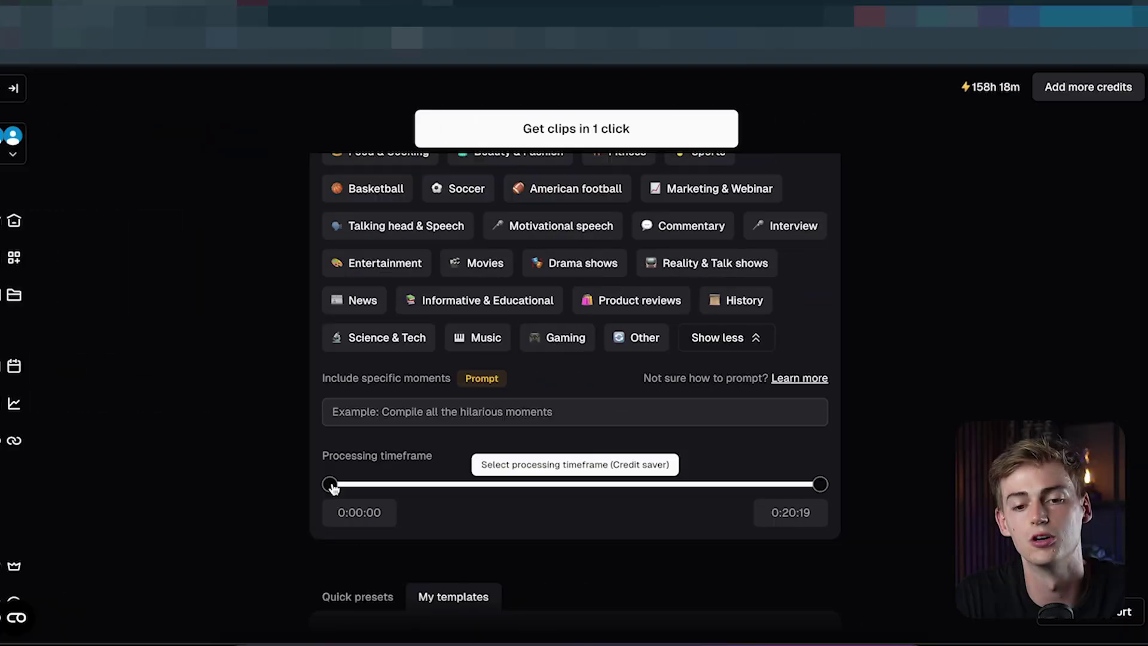
left_click_drag(332, 483, 689, 494)
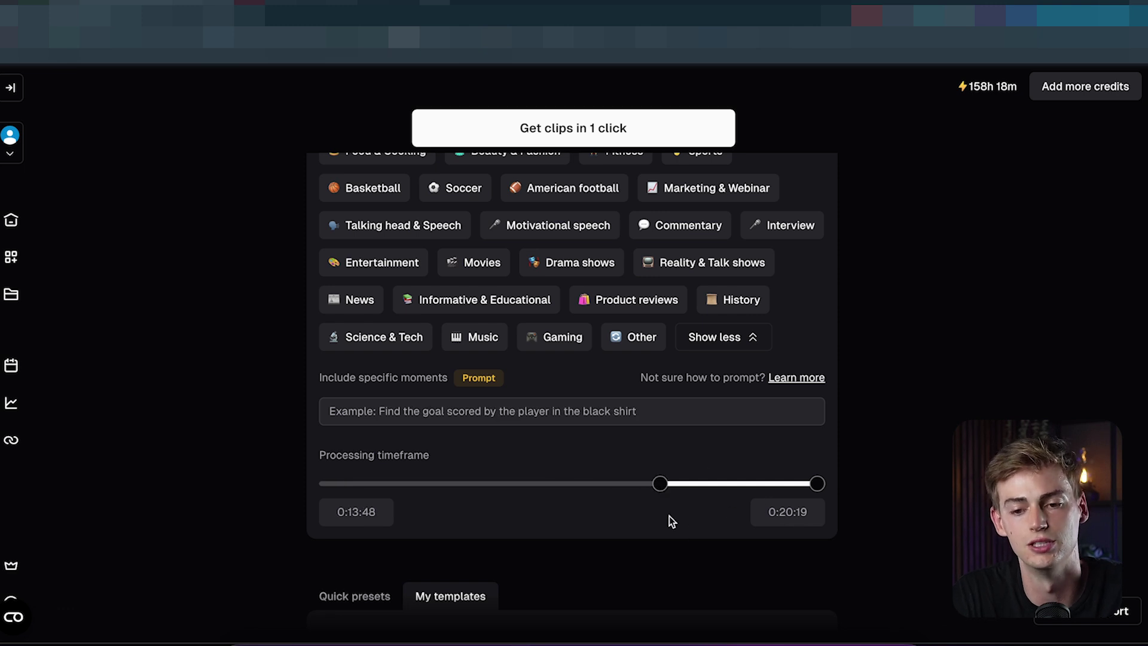
left_click_drag(660, 483, 327, 482)
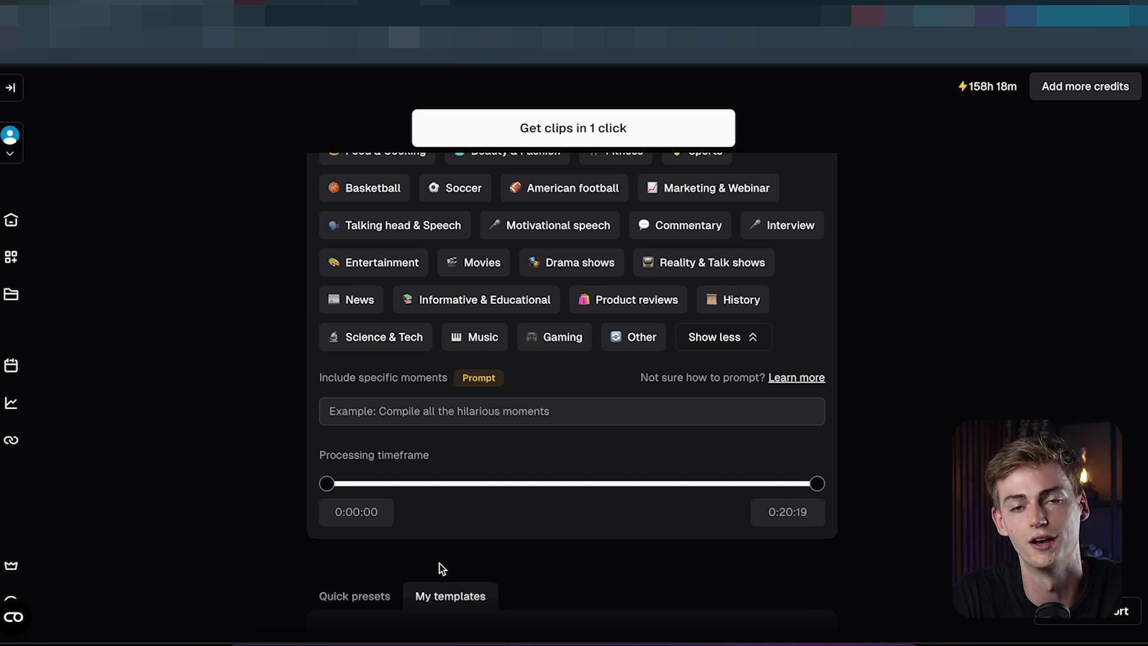
scroll(267, 375, "up", 1)
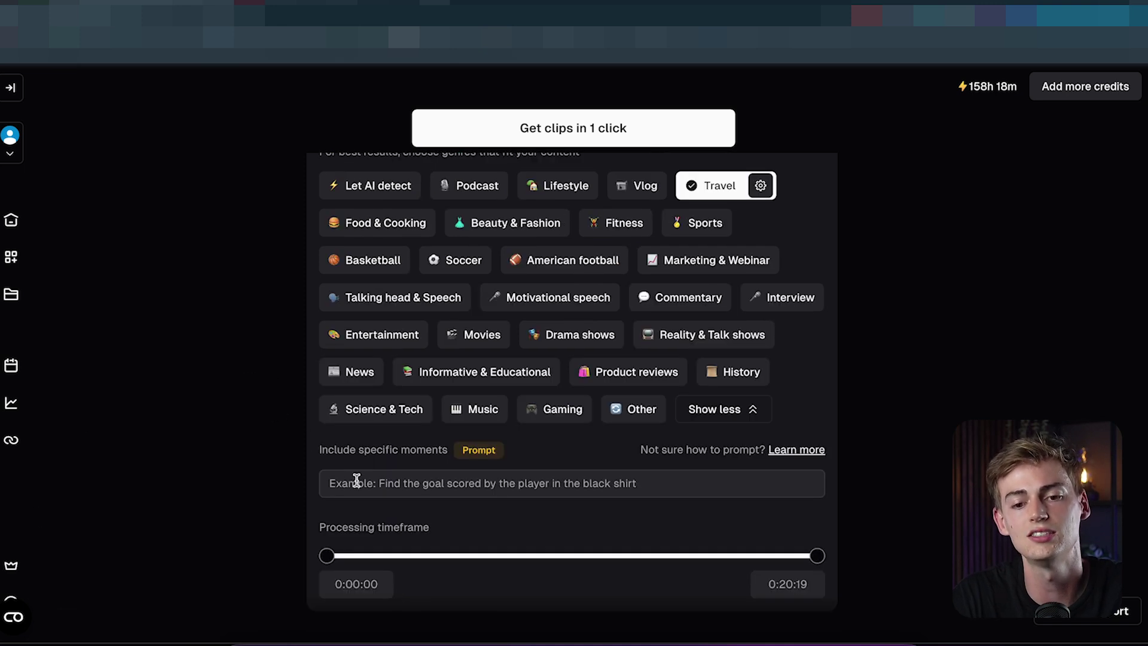
left_click(434, 485)
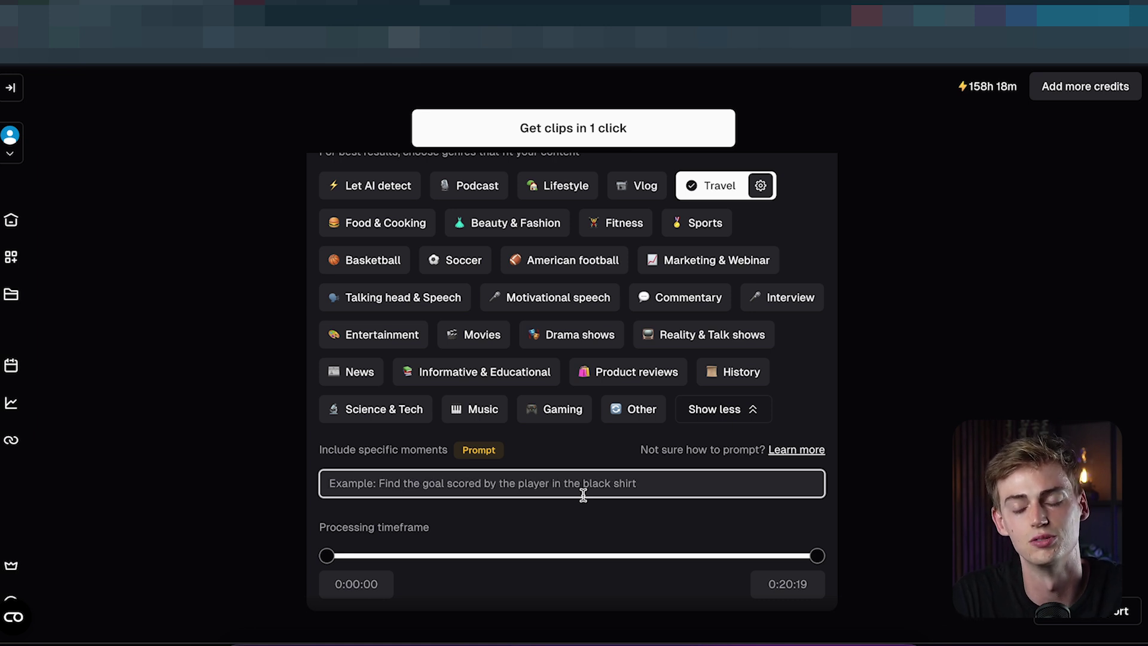
left_click(788, 450)
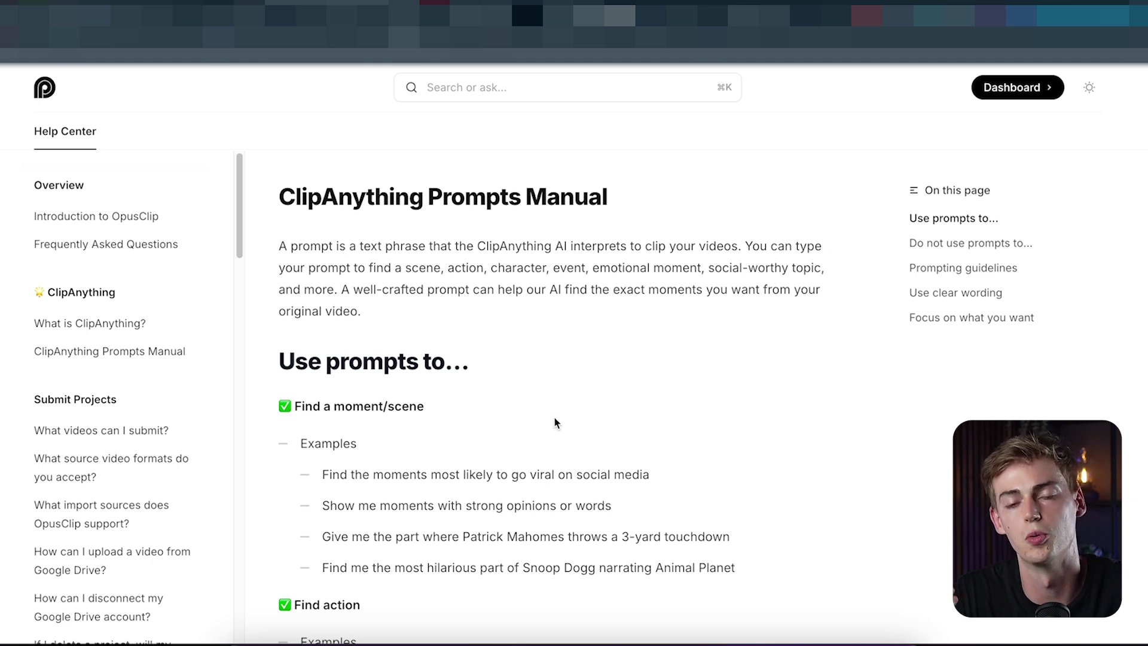
Scroll through the 'Use prompts to…' help article on what prompts suit.
scroll(483, 387, "down", 3)
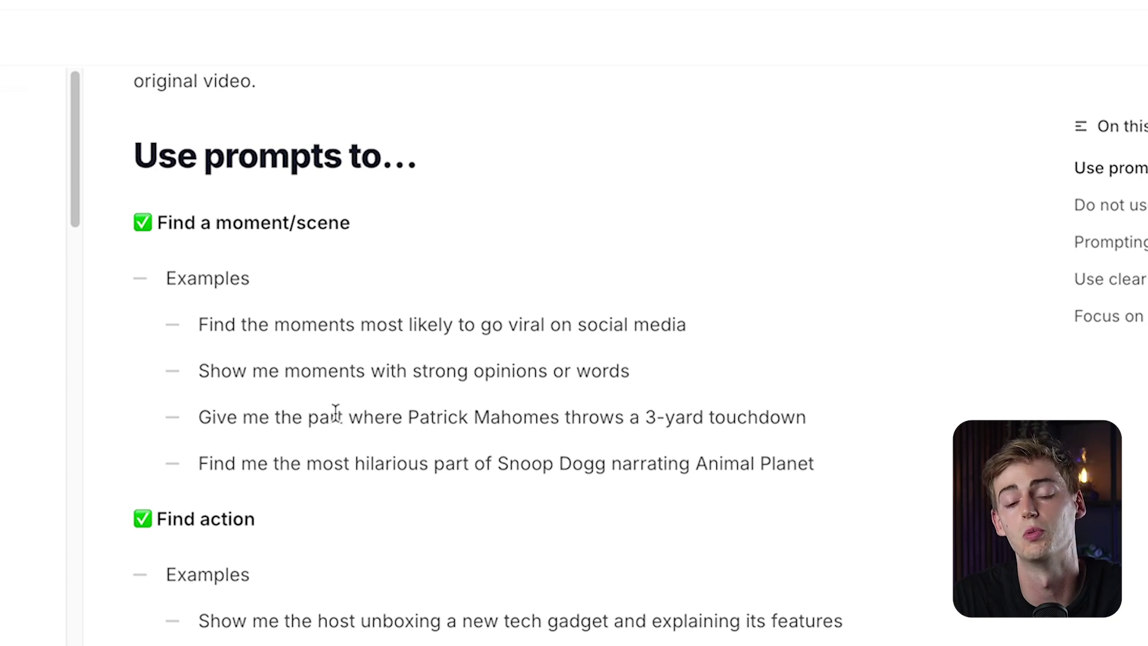
scroll(364, 403, "down", 3)
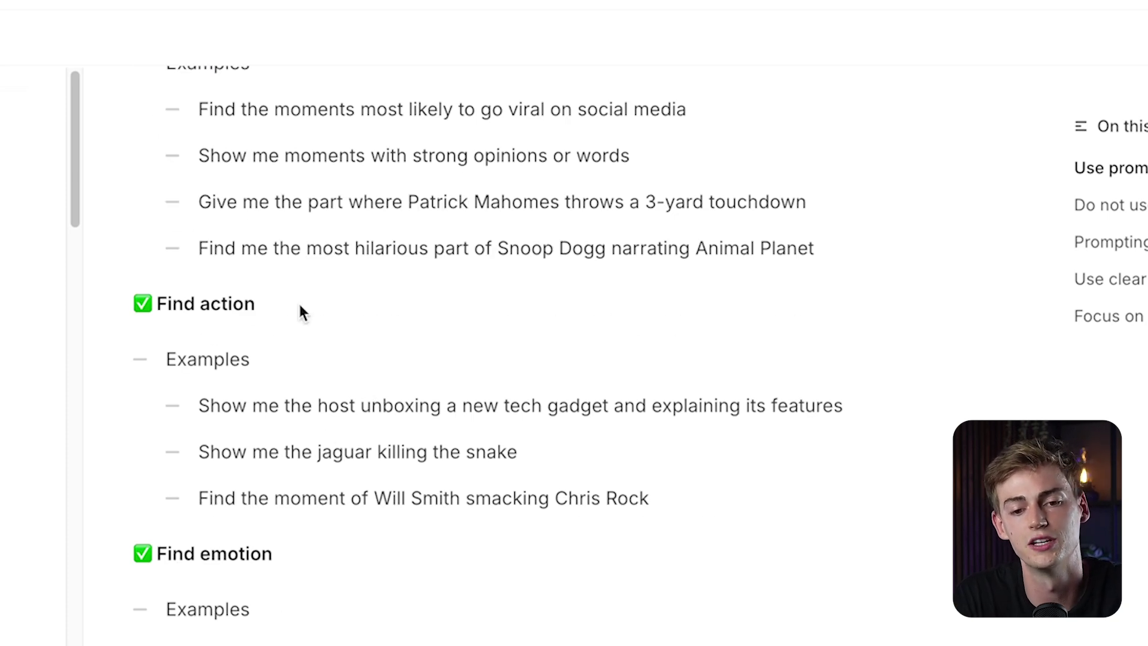
scroll(281, 308, "down", 3)
scroll(281, 337, "down", 4)
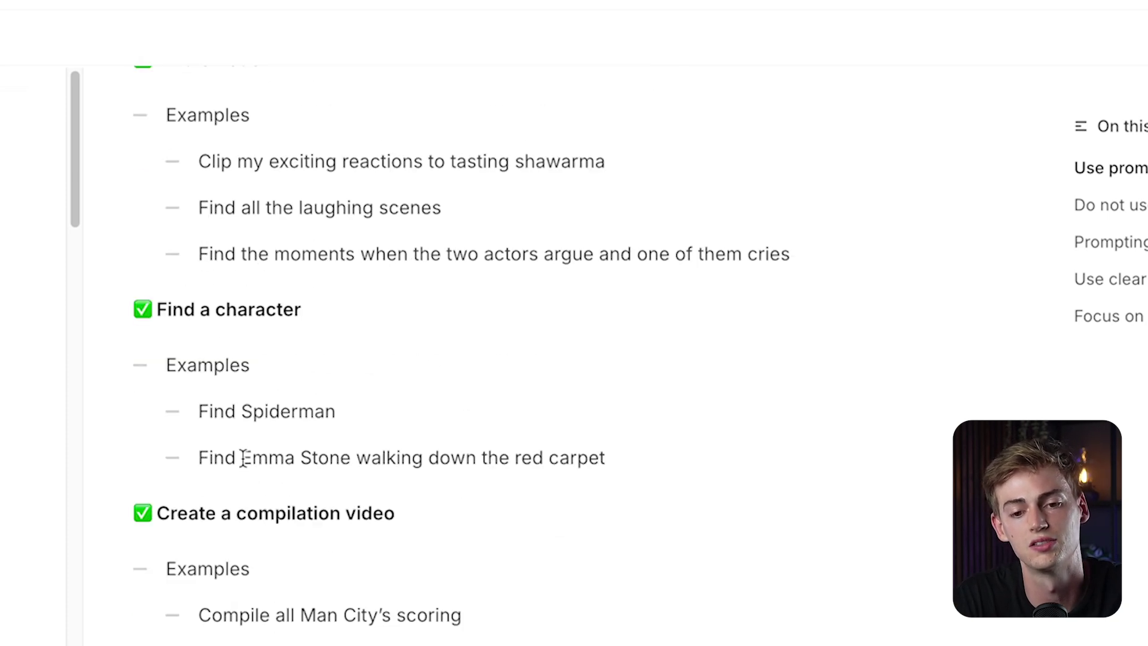
scroll(267, 521, "down", 1)
scroll(347, 466, "down", 5)
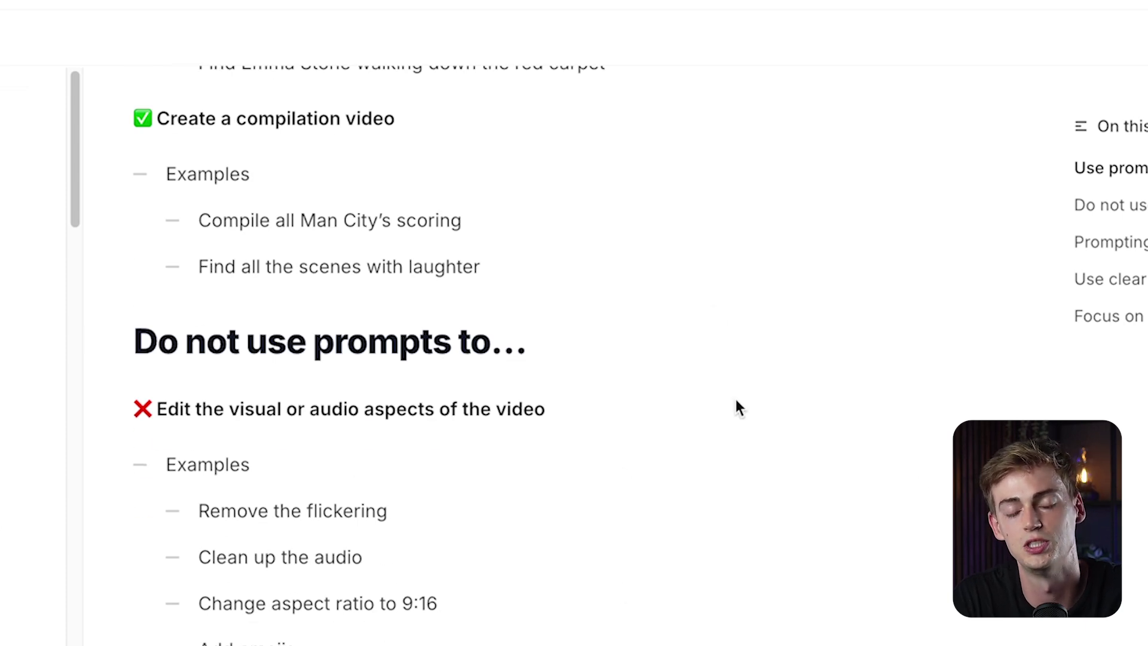
scroll(598, 347, "down", 8)
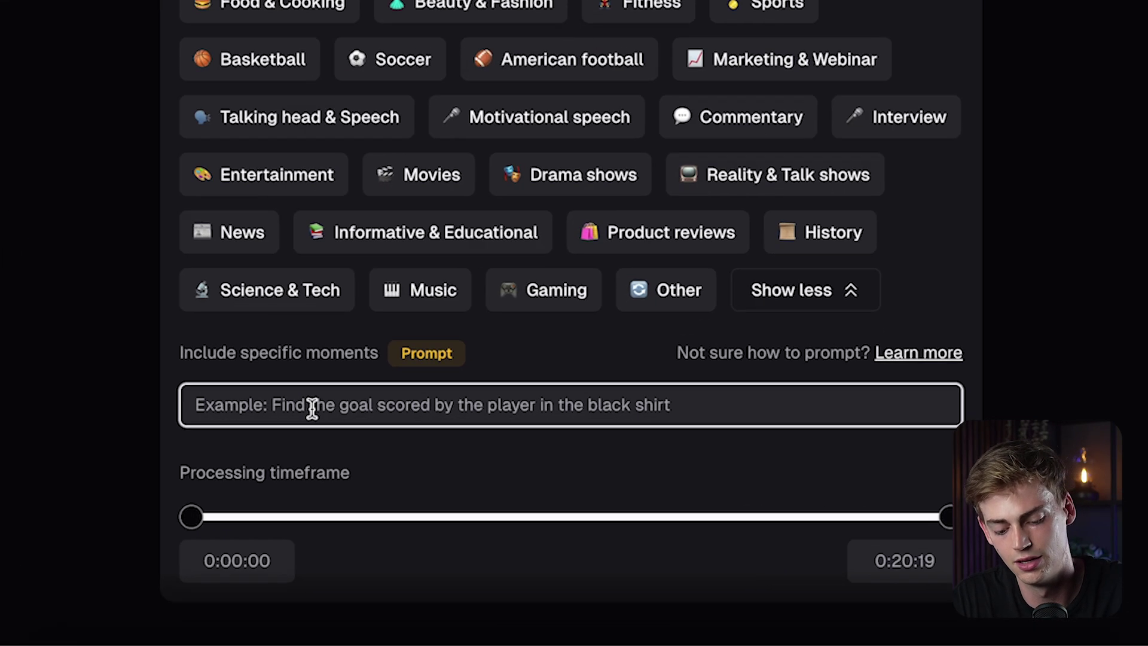
Enter the moment prompt 'Find me the girl in the green dress dancing'.
type("Find me the girl in the green dr")
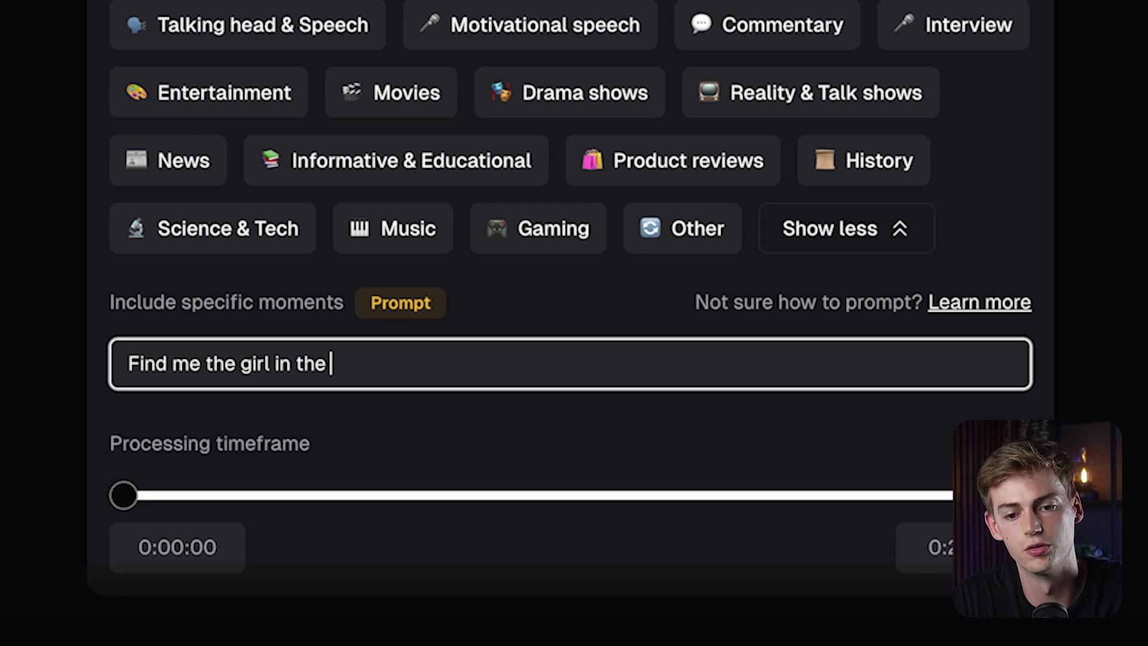
type("ess dancing")
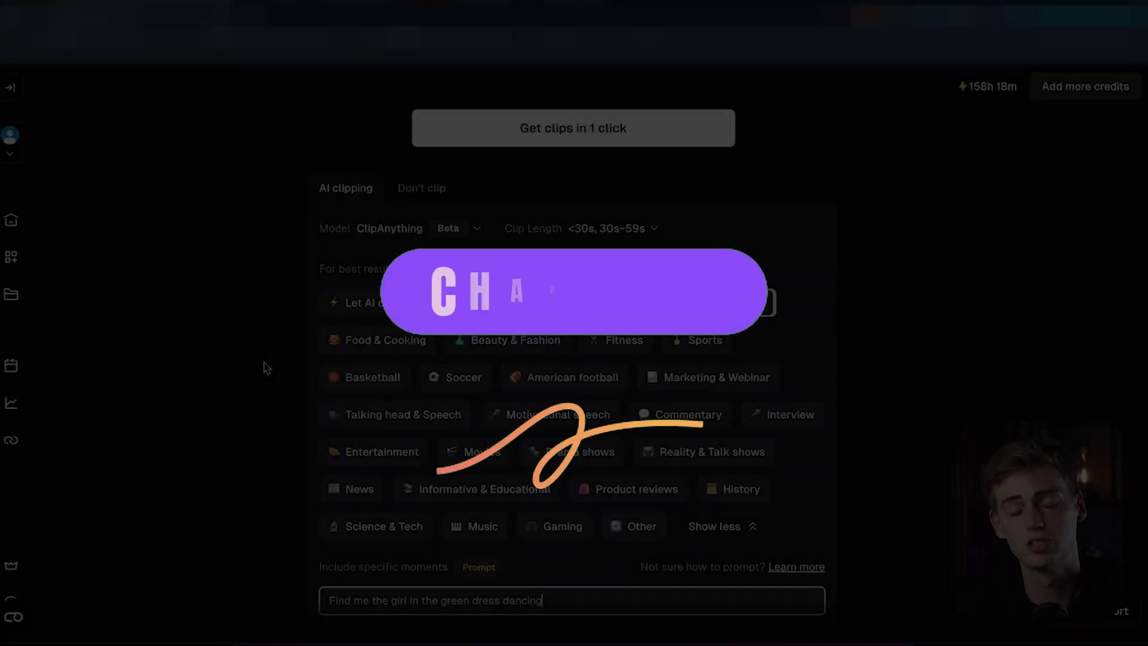
scroll(263, 361, "down", 5)
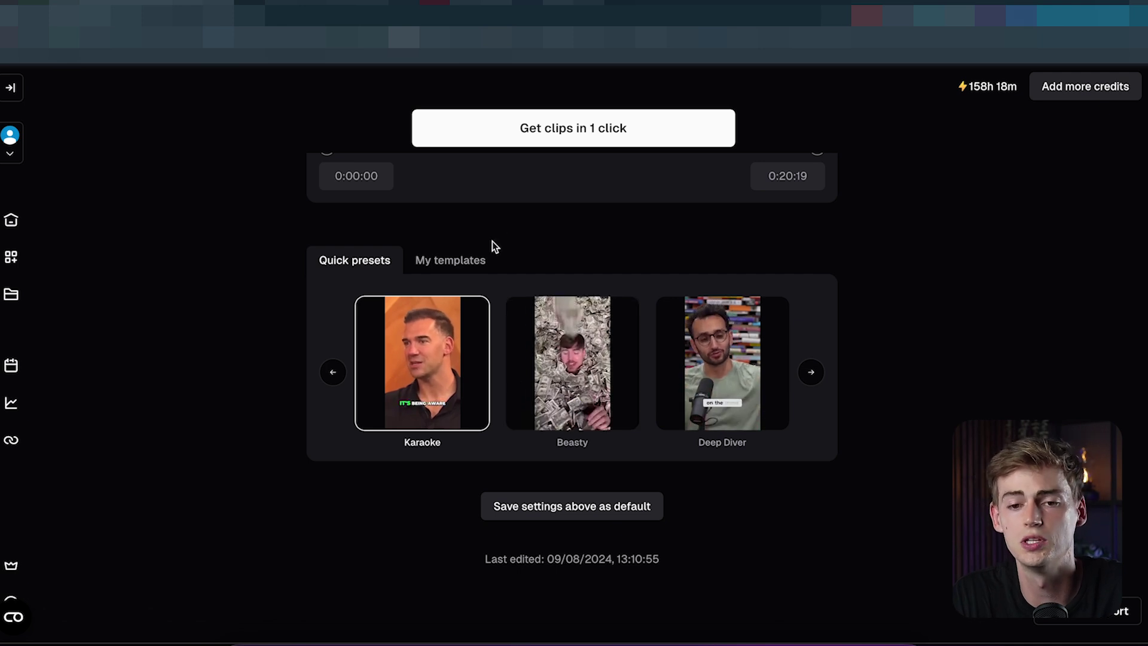
Apply the saved 'horizontal template' from My templates and submit with 'Get clips in 1 click'.
left_click(443, 274)
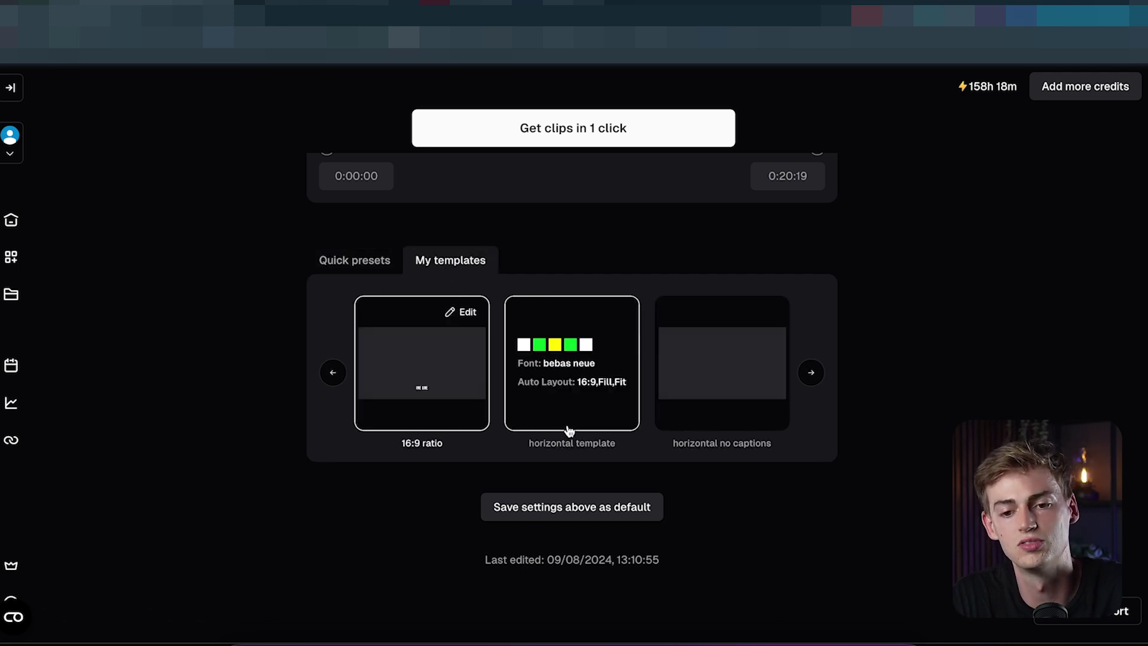
left_click(559, 402)
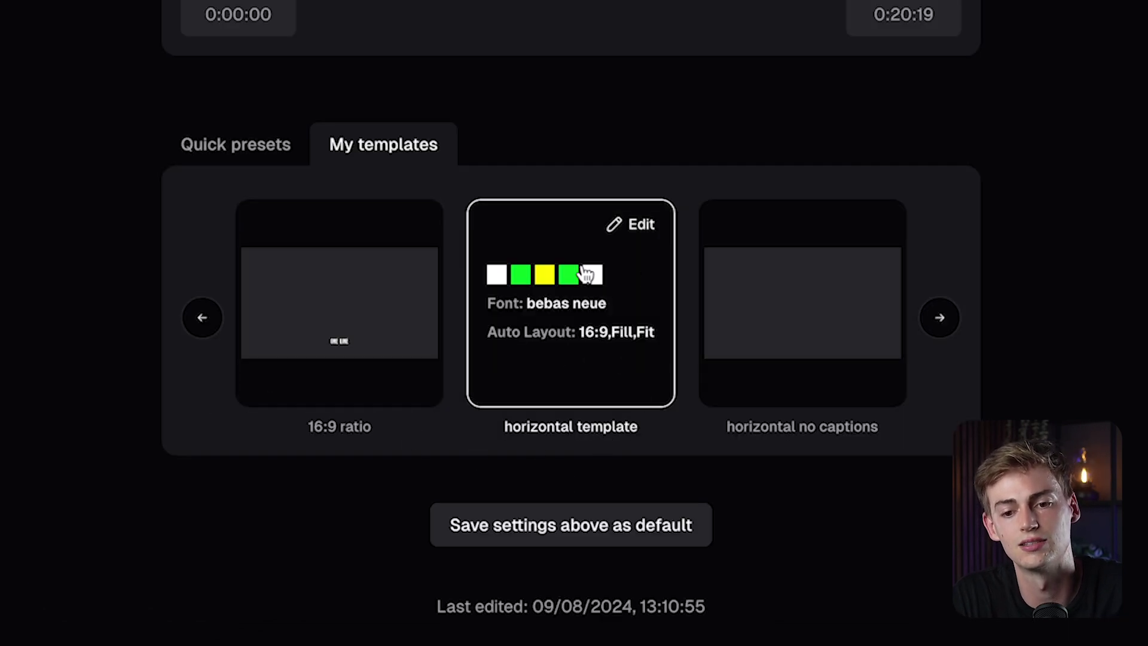
mouse_move(768, 392)
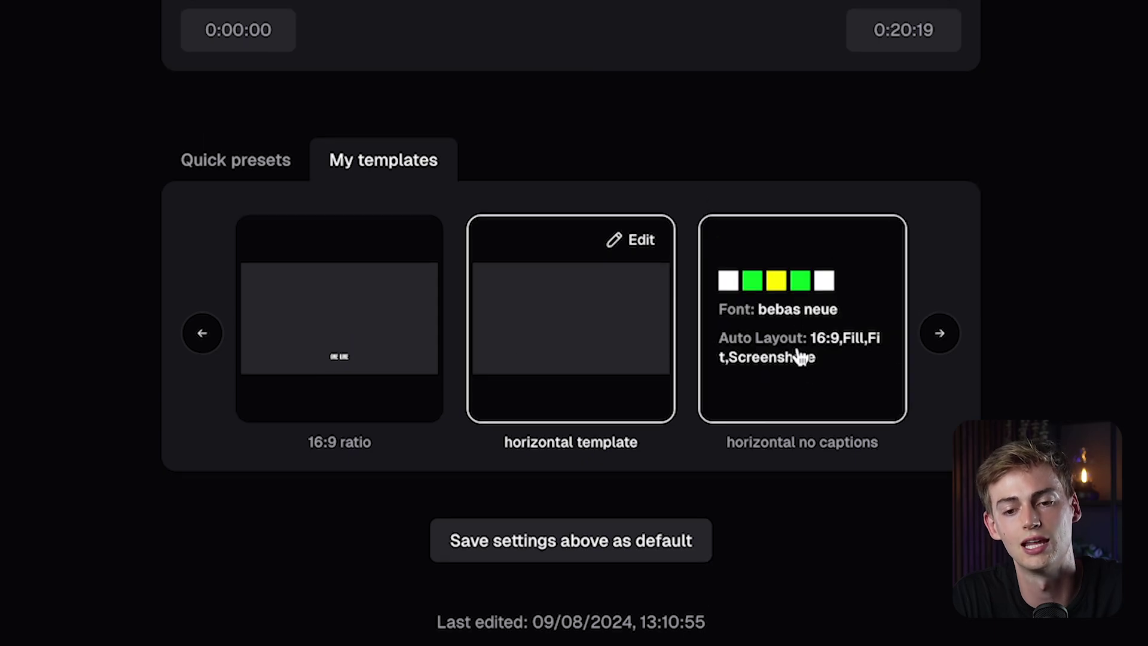
scroll(520, 410, "up", 4)
scroll(546, 533, "up", 11)
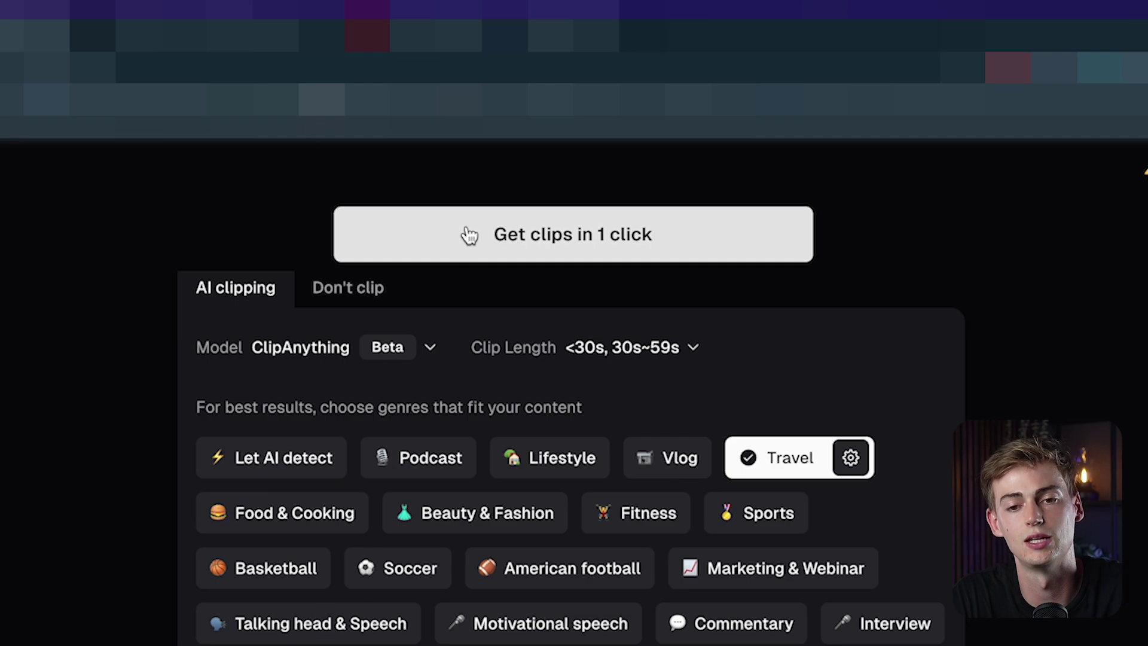
left_click(444, 249)
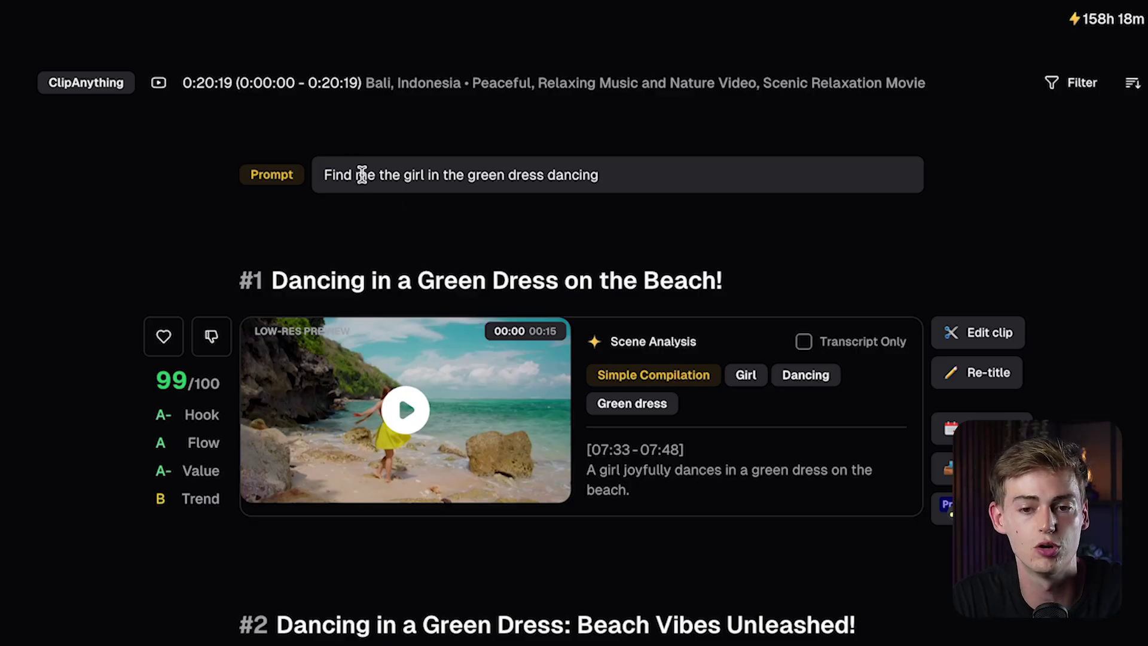
Highlight words in the top clip's title, then play and pause its preview.
left_click_drag(303, 280, 412, 292)
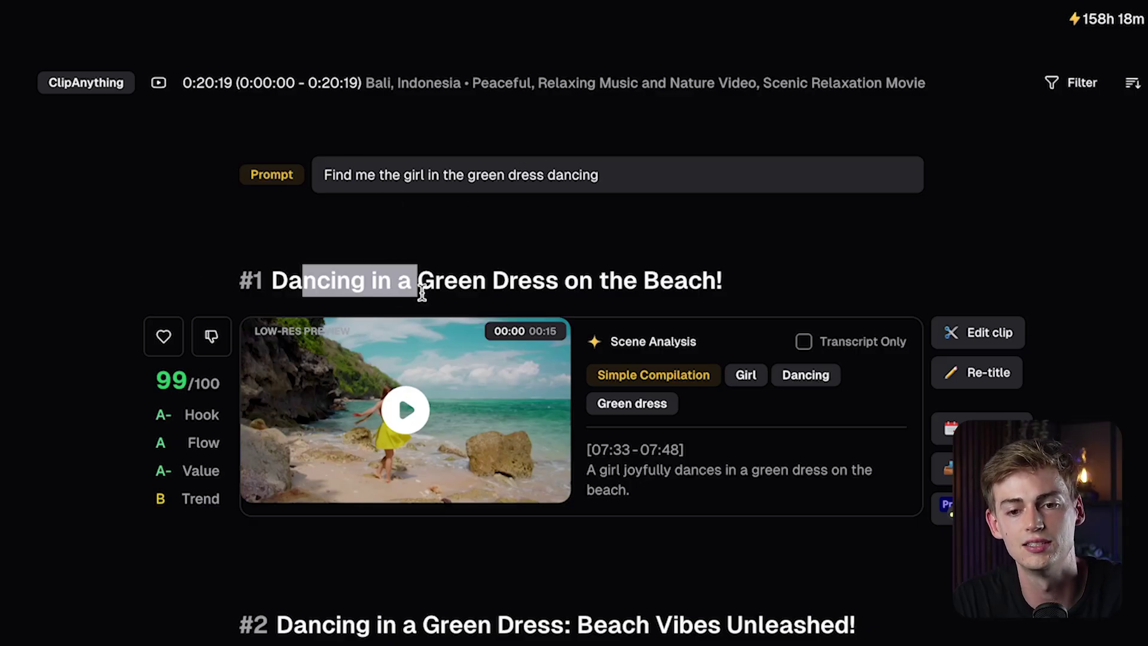
left_click_drag(508, 286, 600, 287)
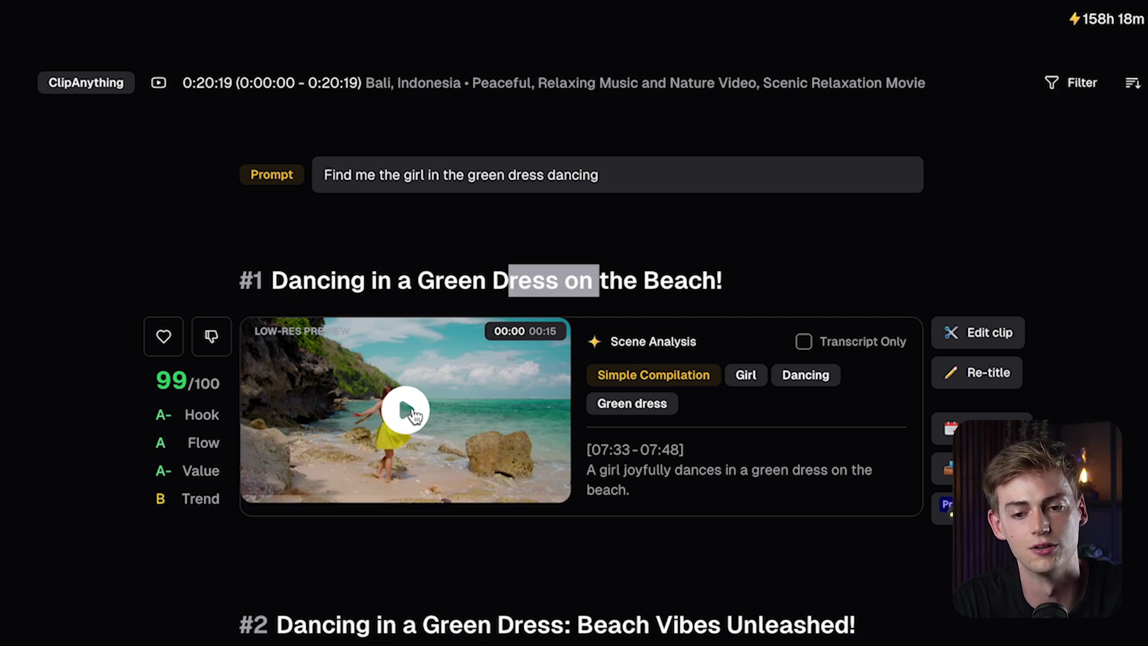
left_click(406, 410)
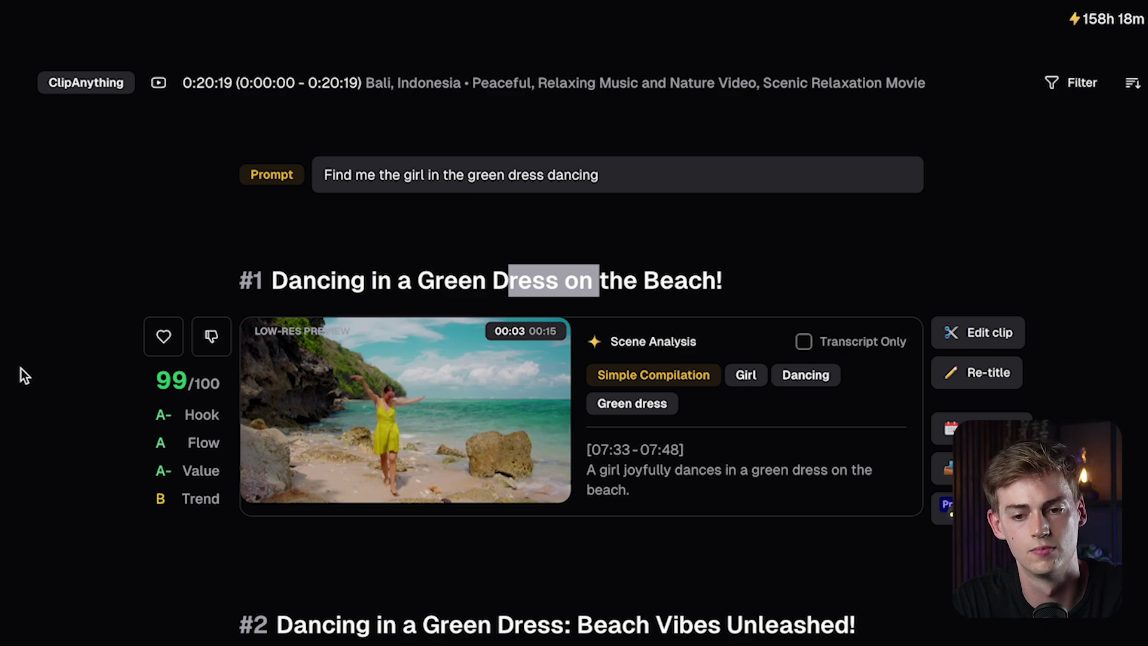
left_click(368, 413)
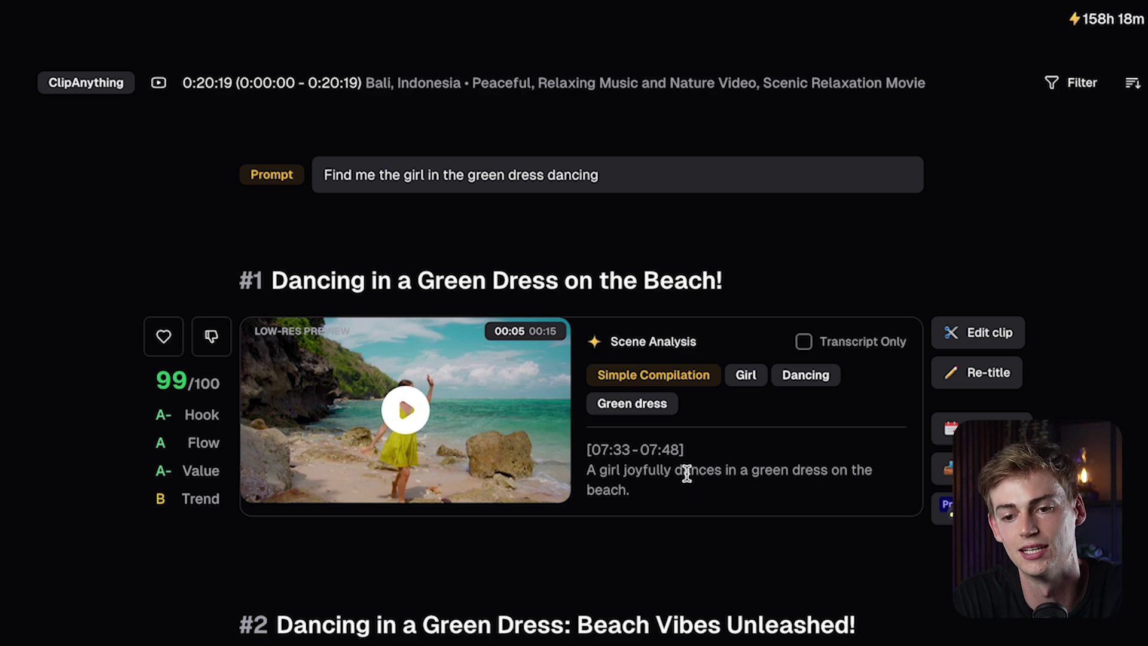
scroll(815, 390, "down", 5)
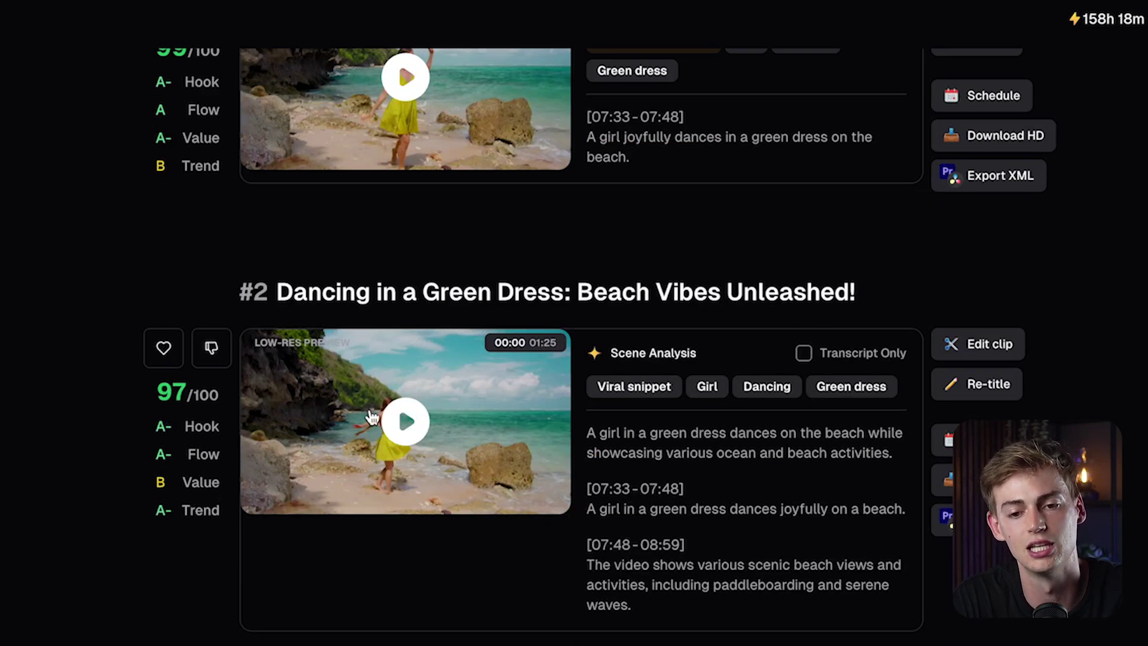
Play the #2 clip preview, skipping ahead to about 00:35 before pausing.
scroll(396, 472, "down", 1)
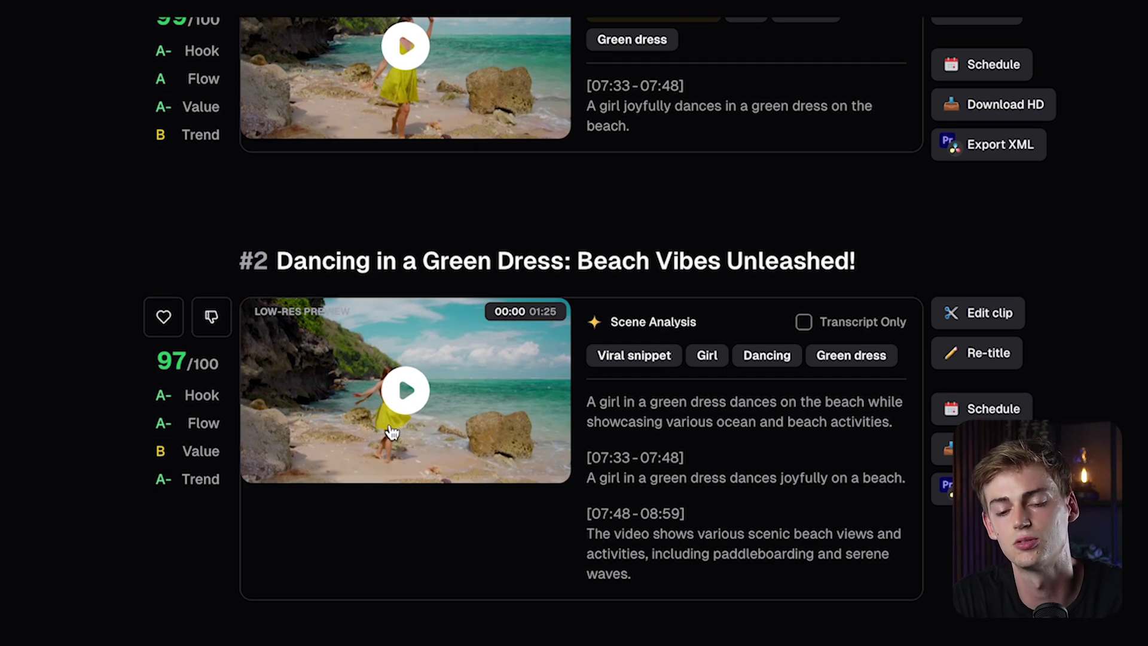
scroll(395, 421, "up", 1)
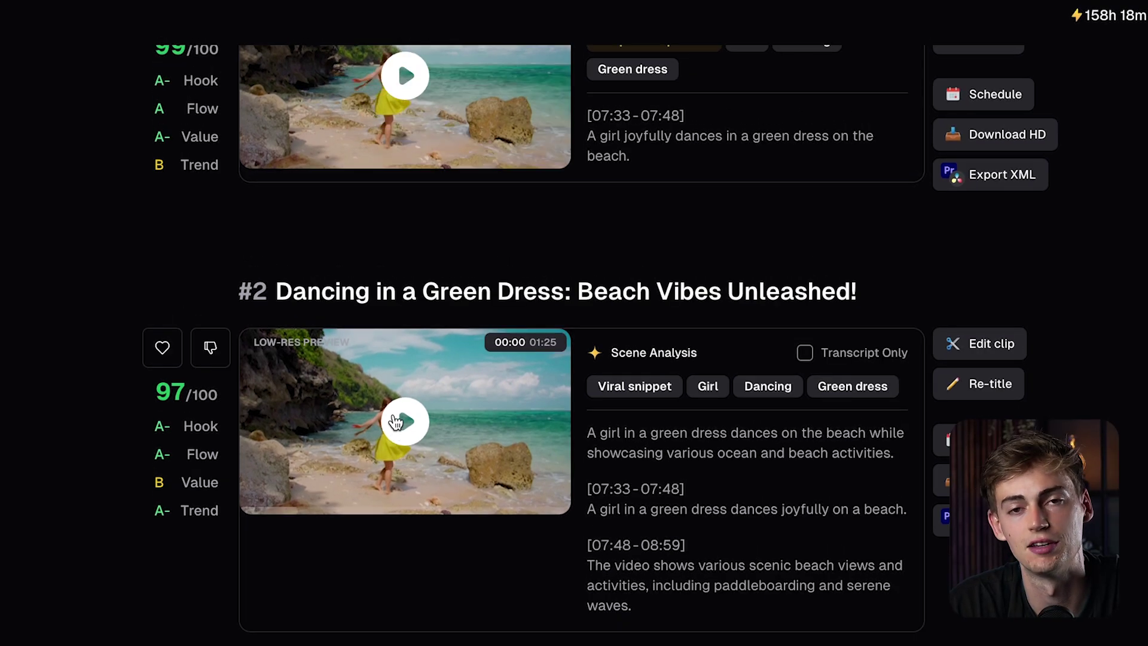
left_click(395, 422)
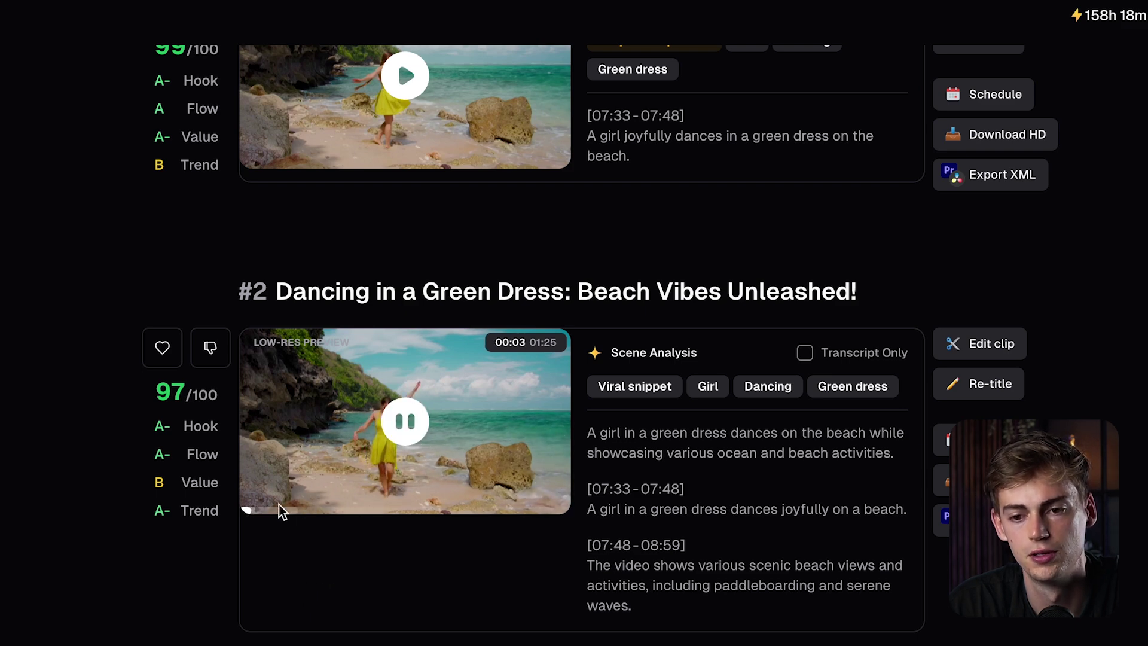
left_click(279, 506)
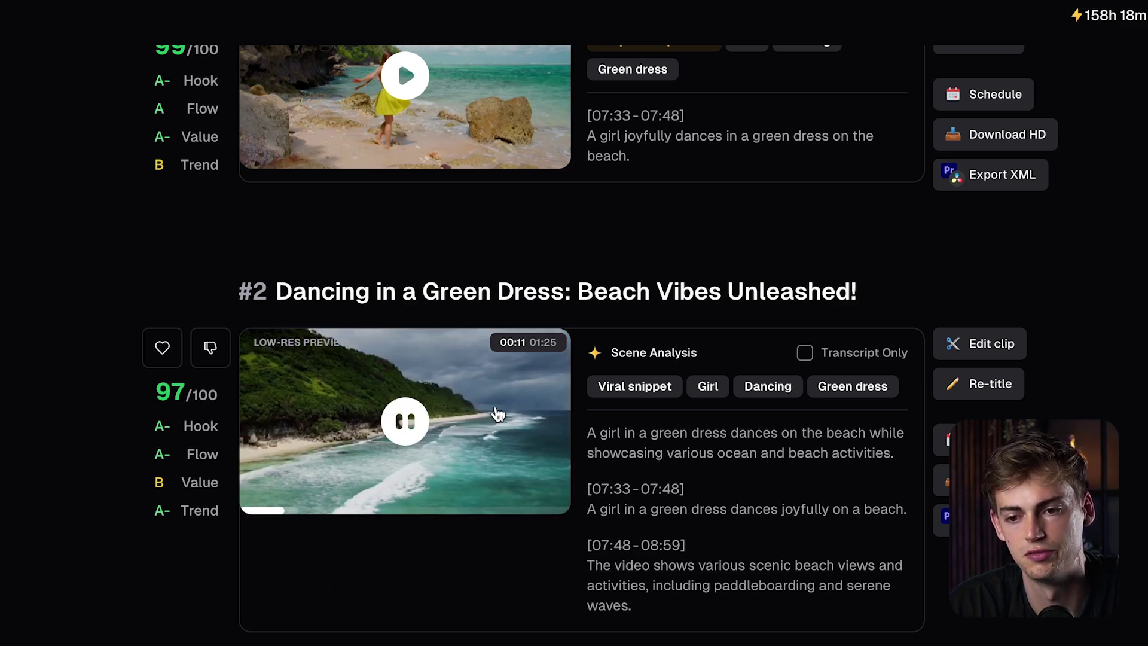
left_click(309, 511)
left_click(375, 511)
left_click(398, 428)
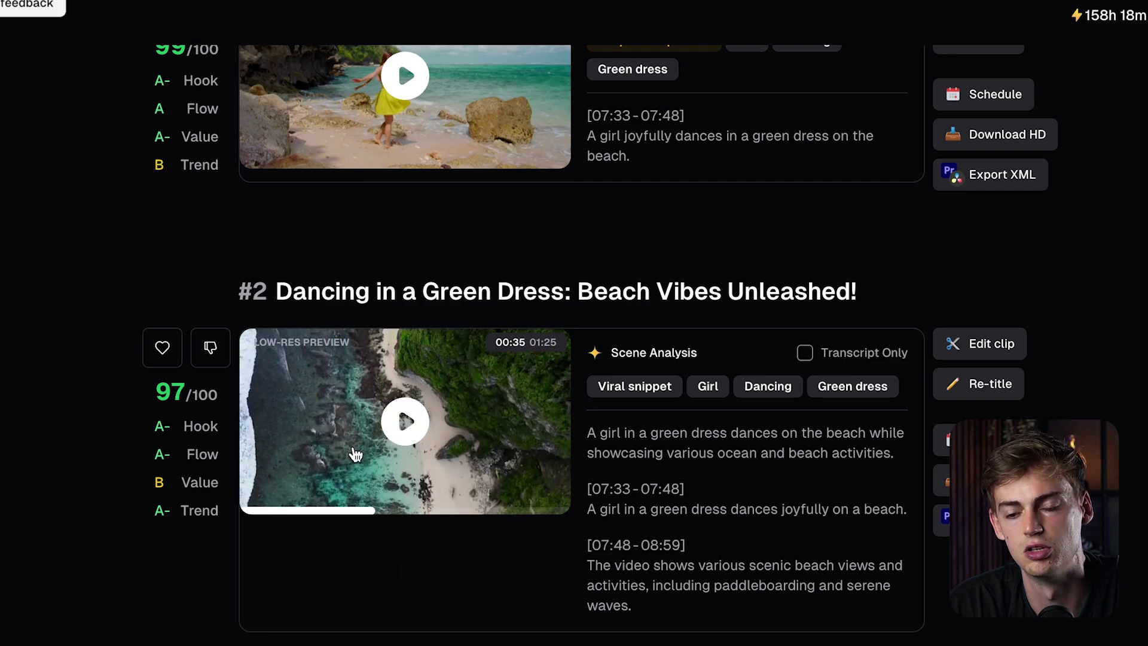
scroll(423, 207, "up", 2)
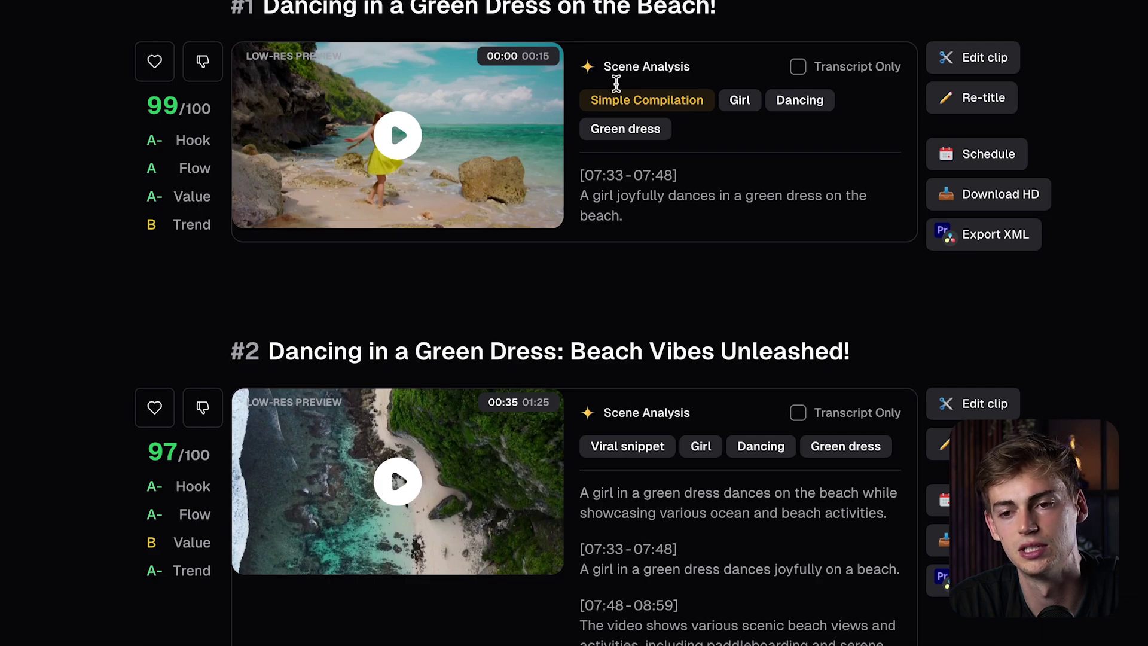
scroll(475, 350, "down", 3)
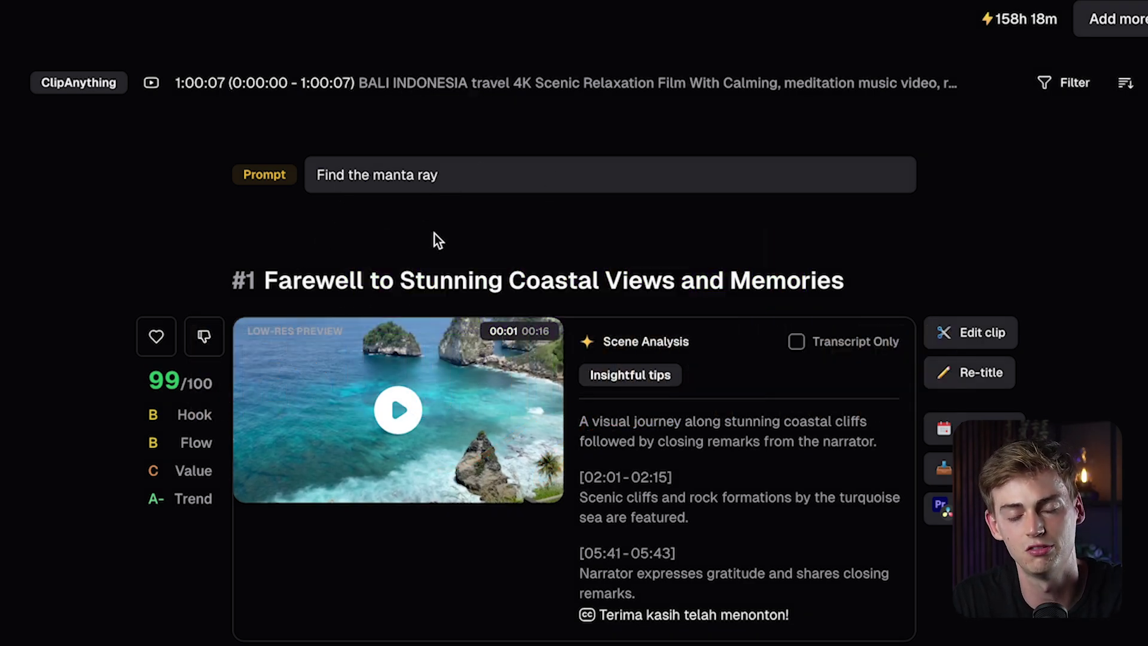
Open the 'Find the manta ray' project and play the 99-scored coastal views clip preview.
scroll(434, 233, "down", 3)
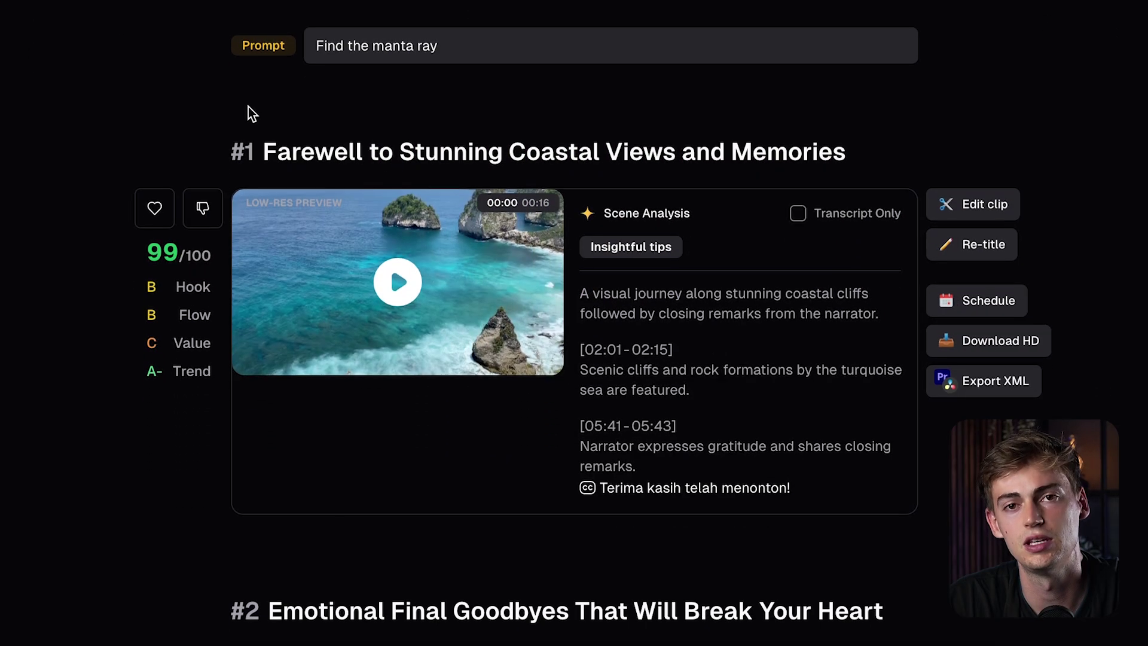
double_click(242, 152)
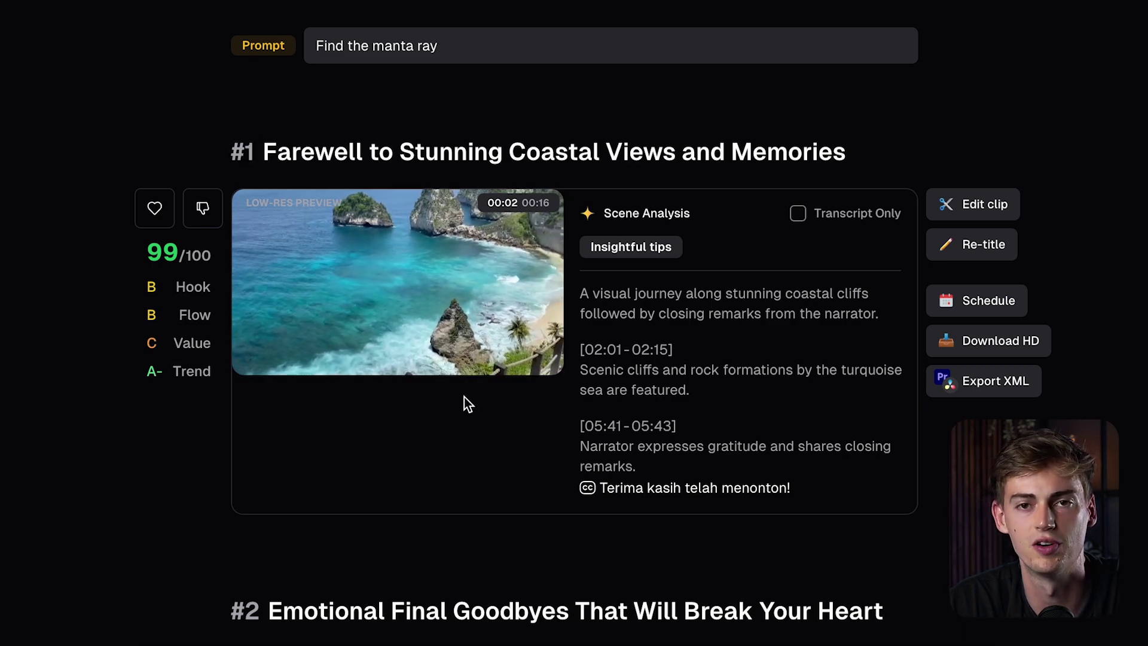
mouse_move(402, 282)
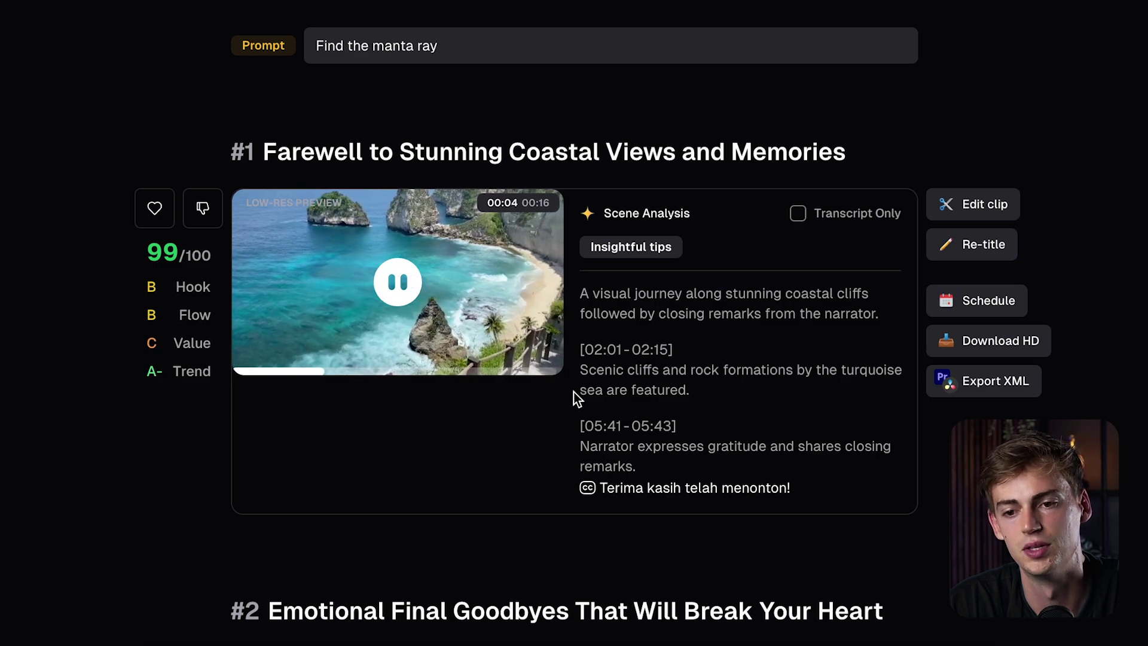
Scroll down to results #2 (97/100, goodbyes) and #3 (96/100, coastal pathway).
scroll(418, 370, "down", 2)
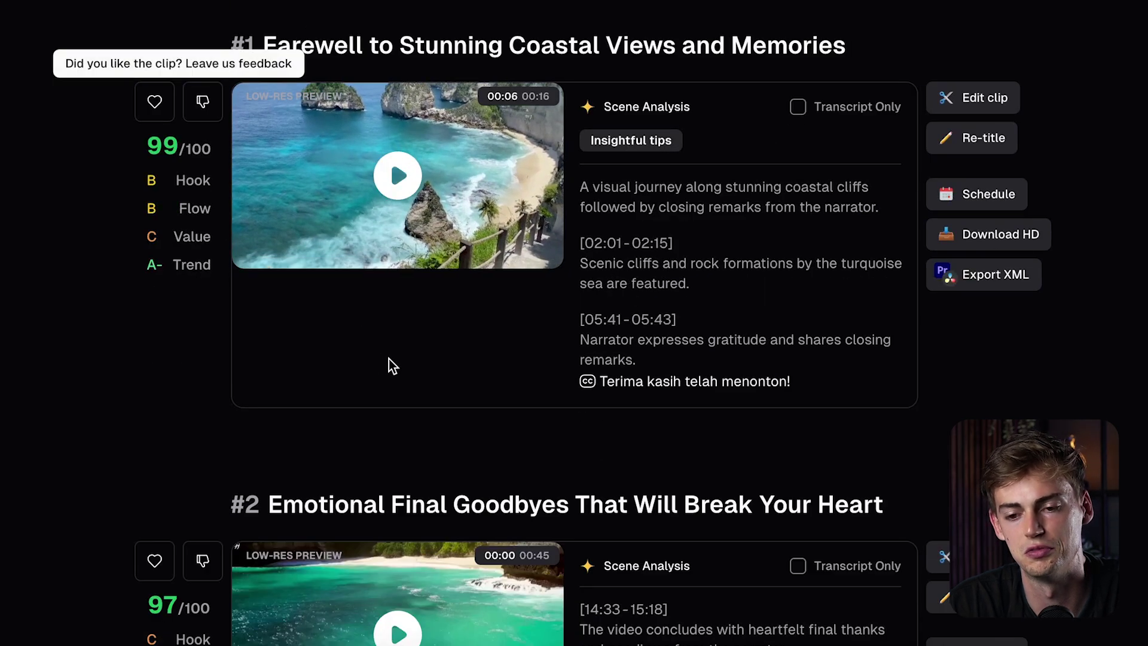
scroll(389, 364, "down", 4)
scroll(340, 335, "down", 2)
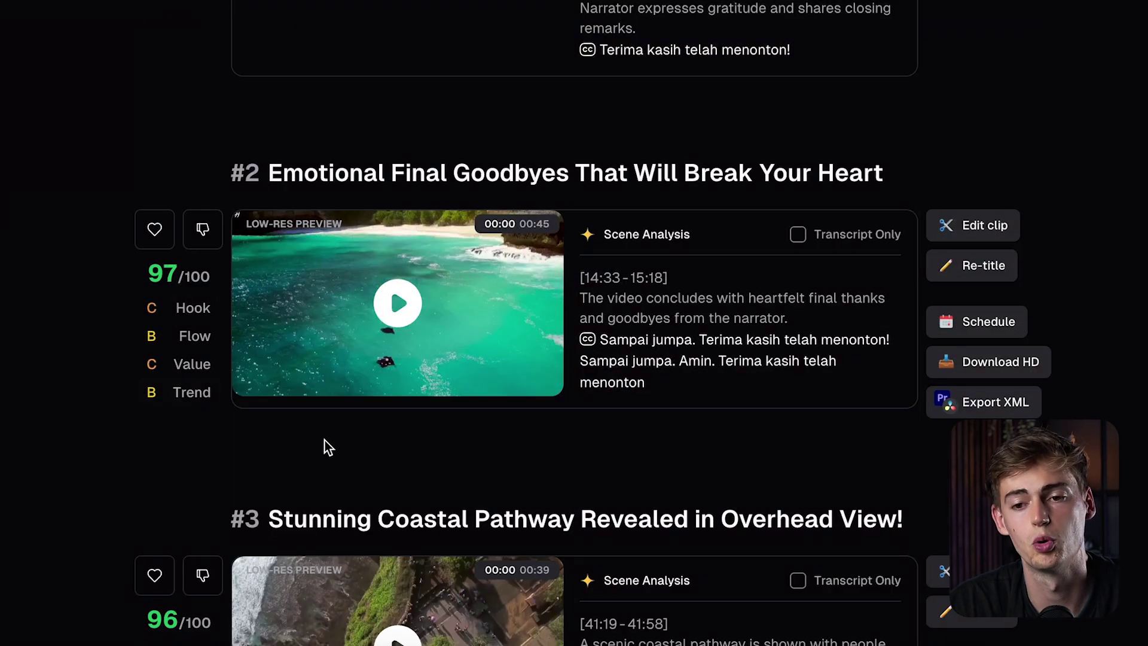